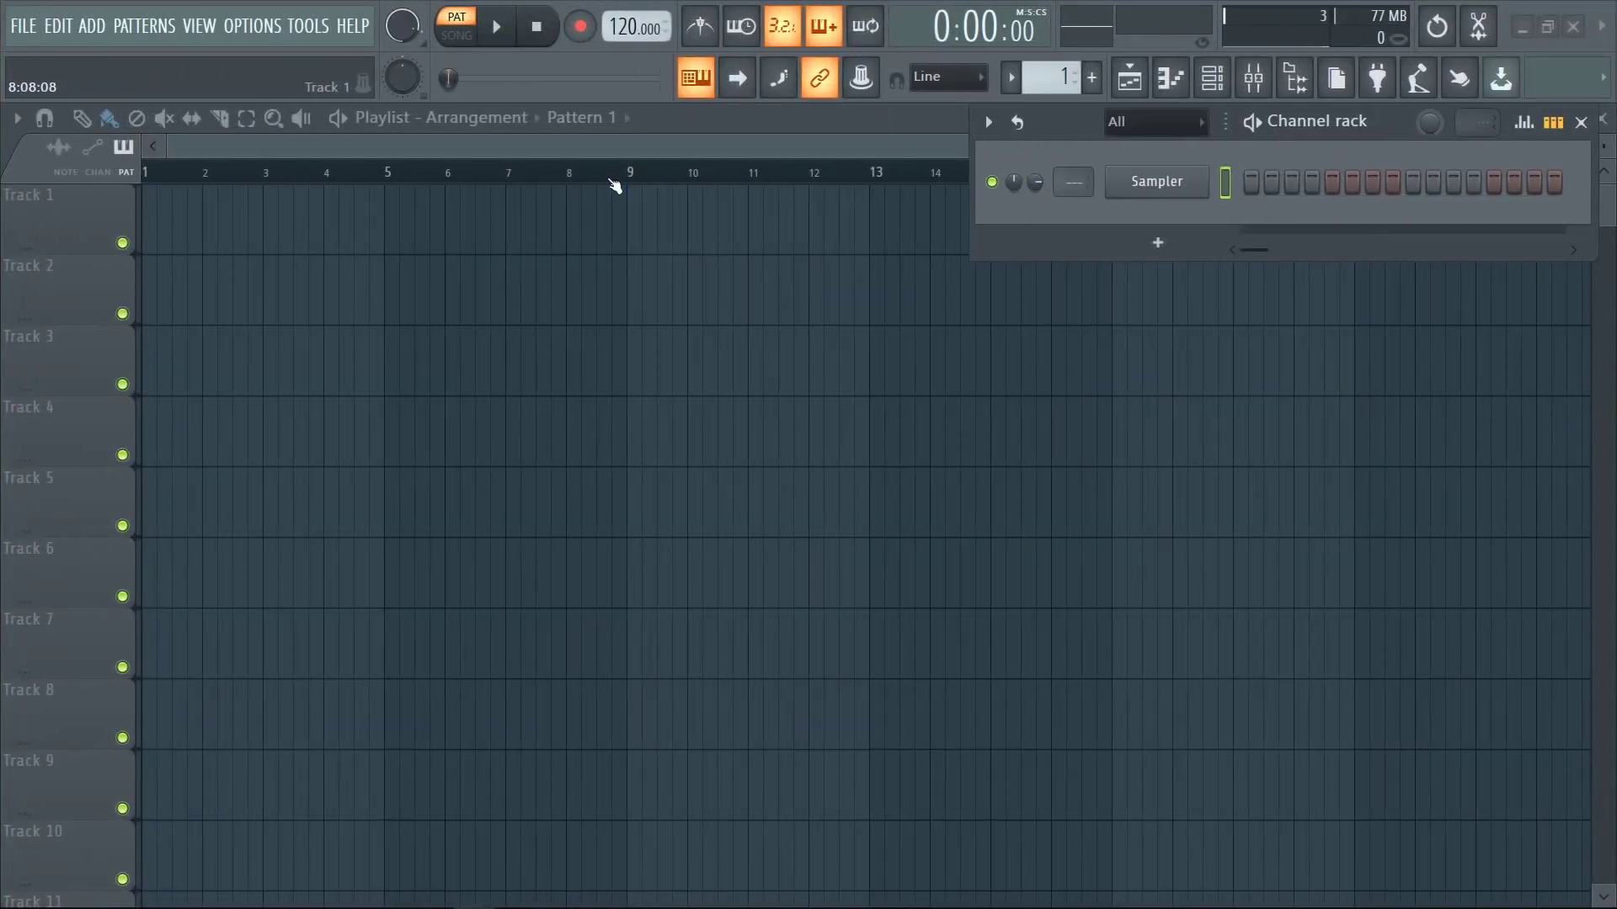
Raise the project tempo to 140 BPM by dragging the tempo display.
{"action": "left_click_drag", "start_coordinate": [635, 27], "coordinate": [708, 36]}
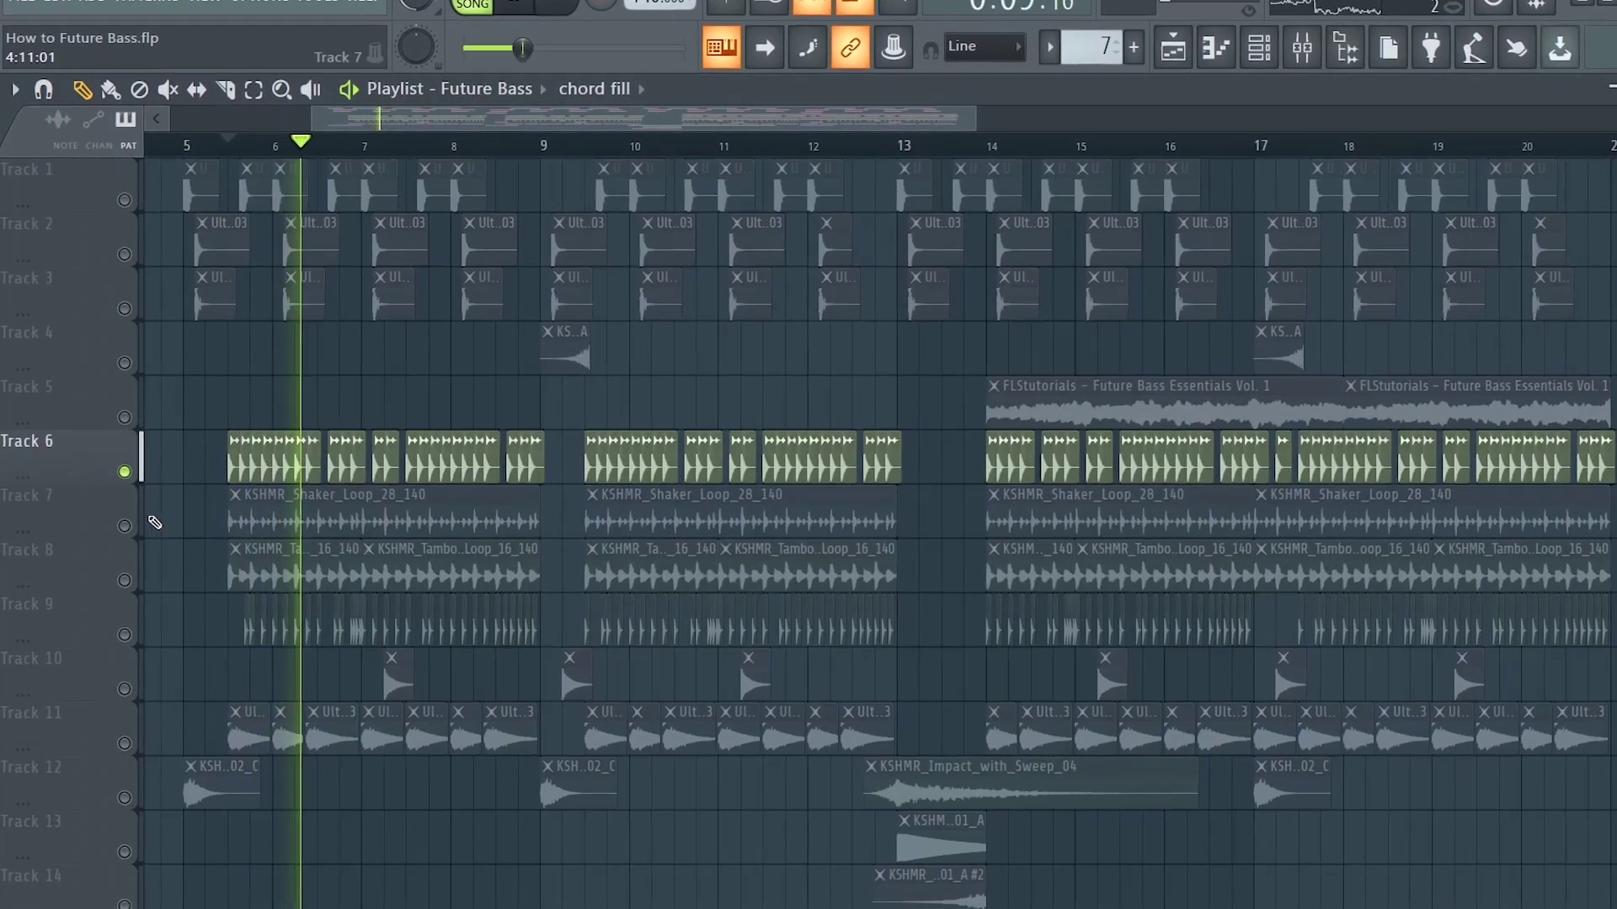
Solo Tracks 7, 8, 9, 11, 12 and 10 in turn to hear each shaker, tambourine and impact loop.
{"action": "left_click", "coordinate": [133, 532]}
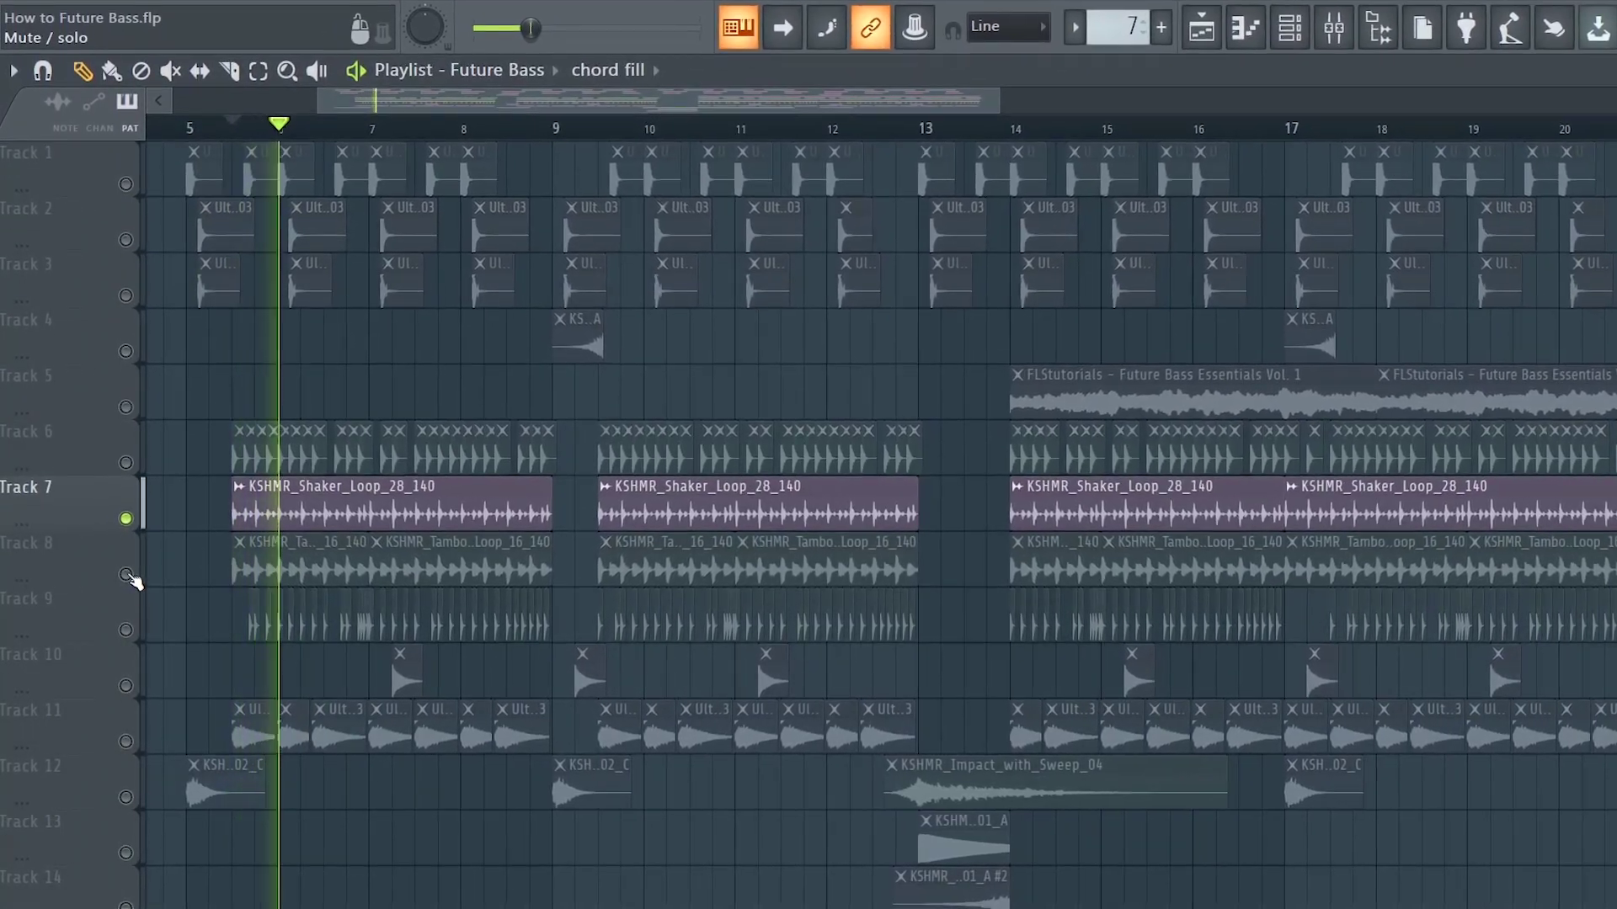
{"action": "right_click", "coordinate": [133, 580]}
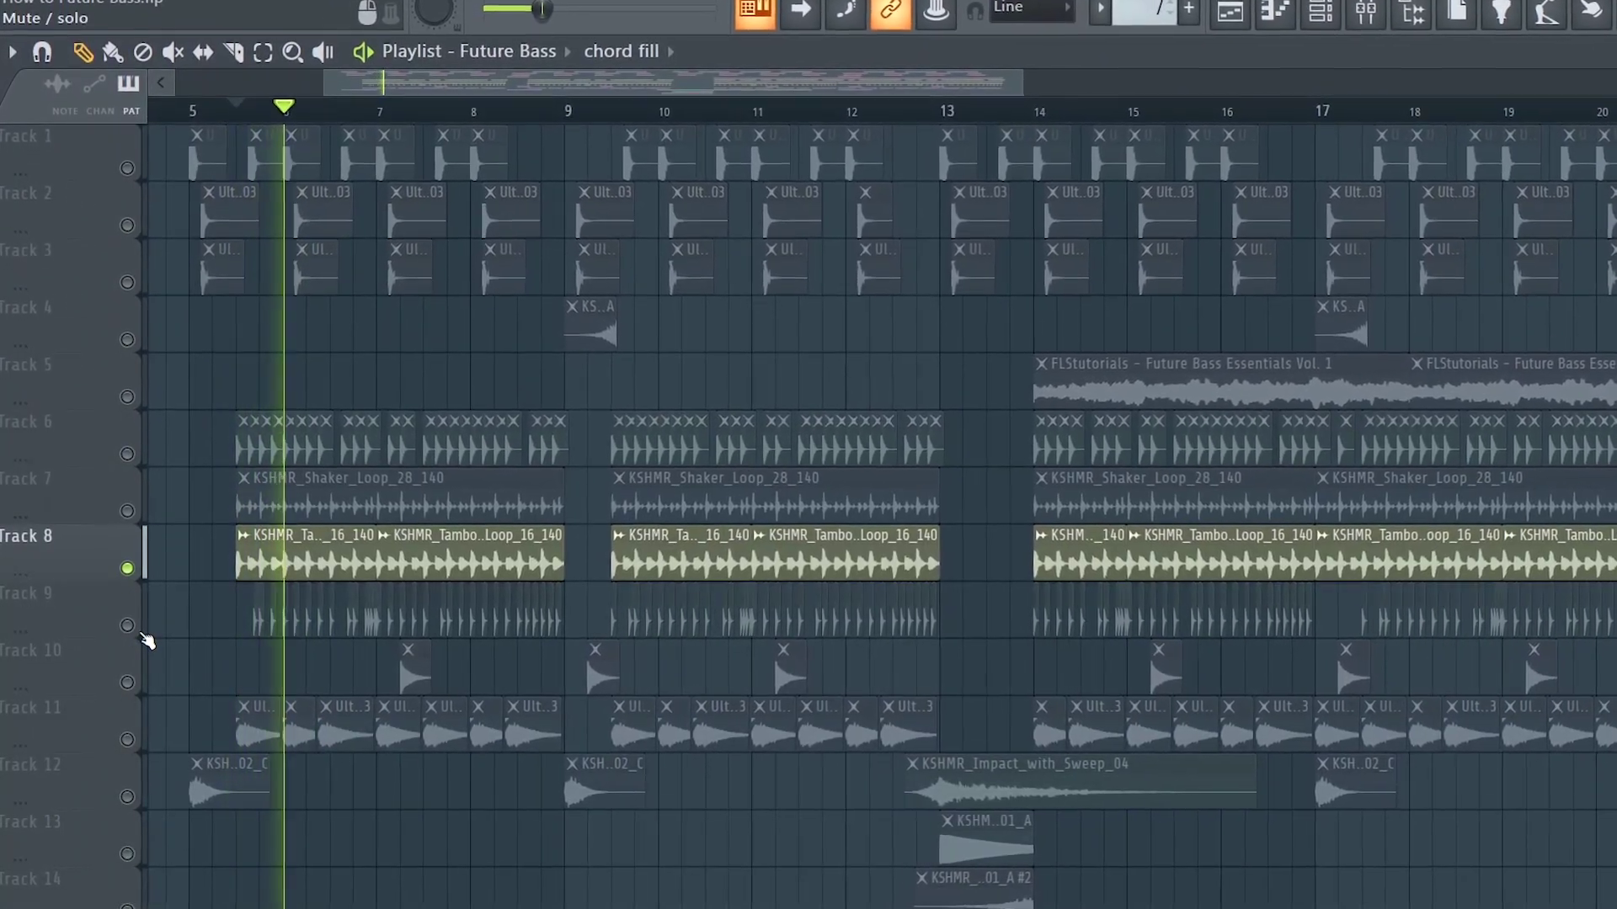
{"action": "right_click", "coordinate": [145, 633]}
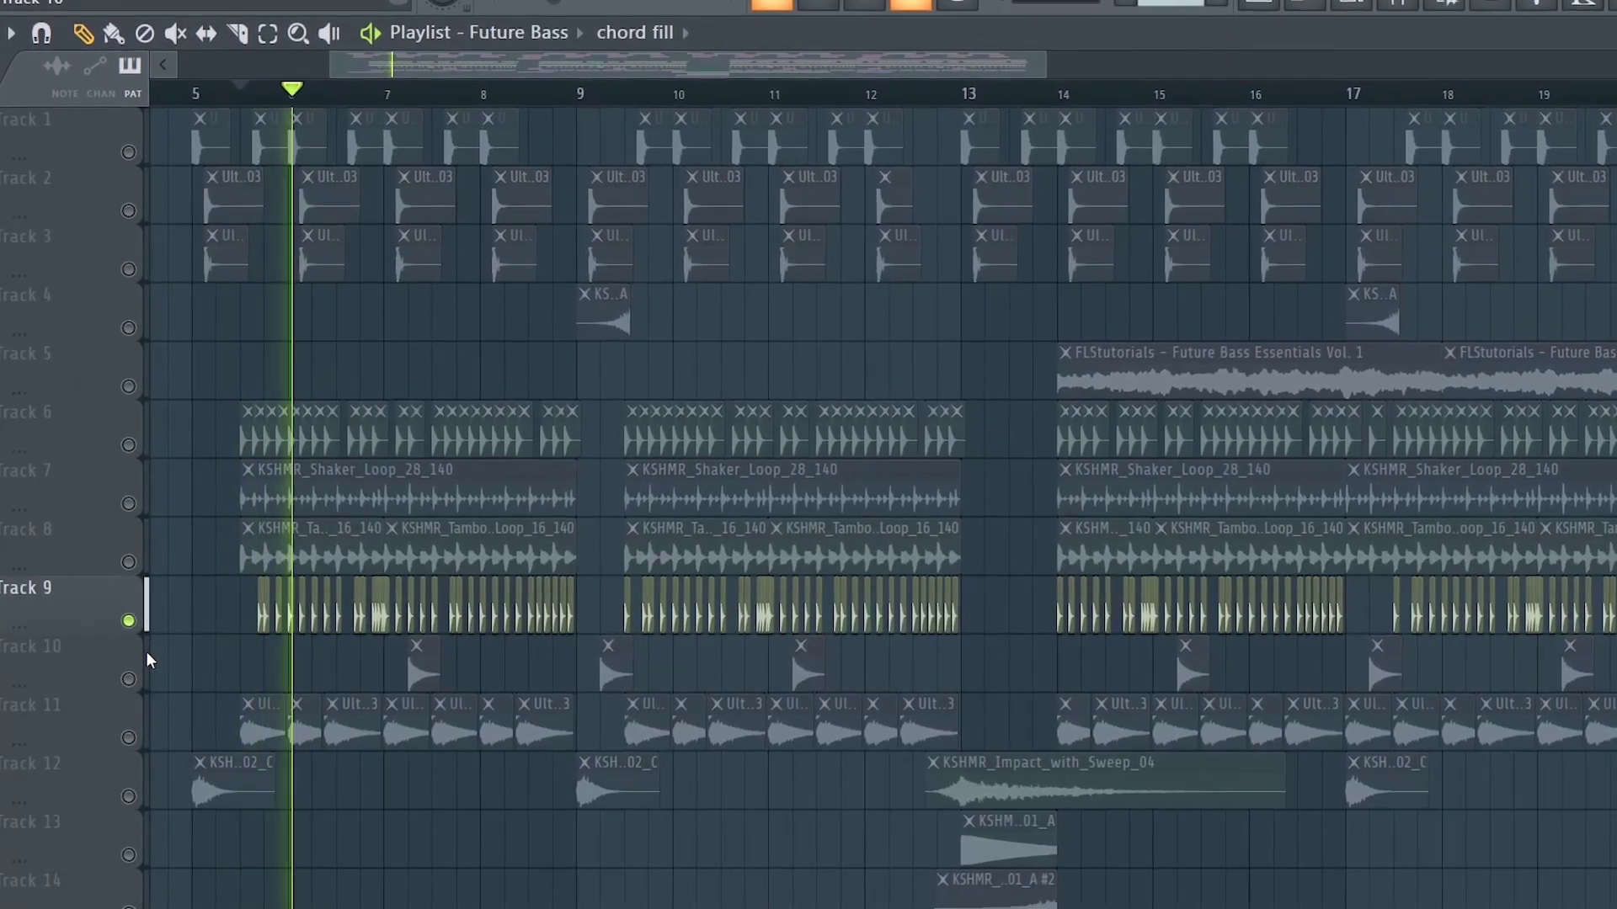
{"action": "right_click", "coordinate": [145, 739]}
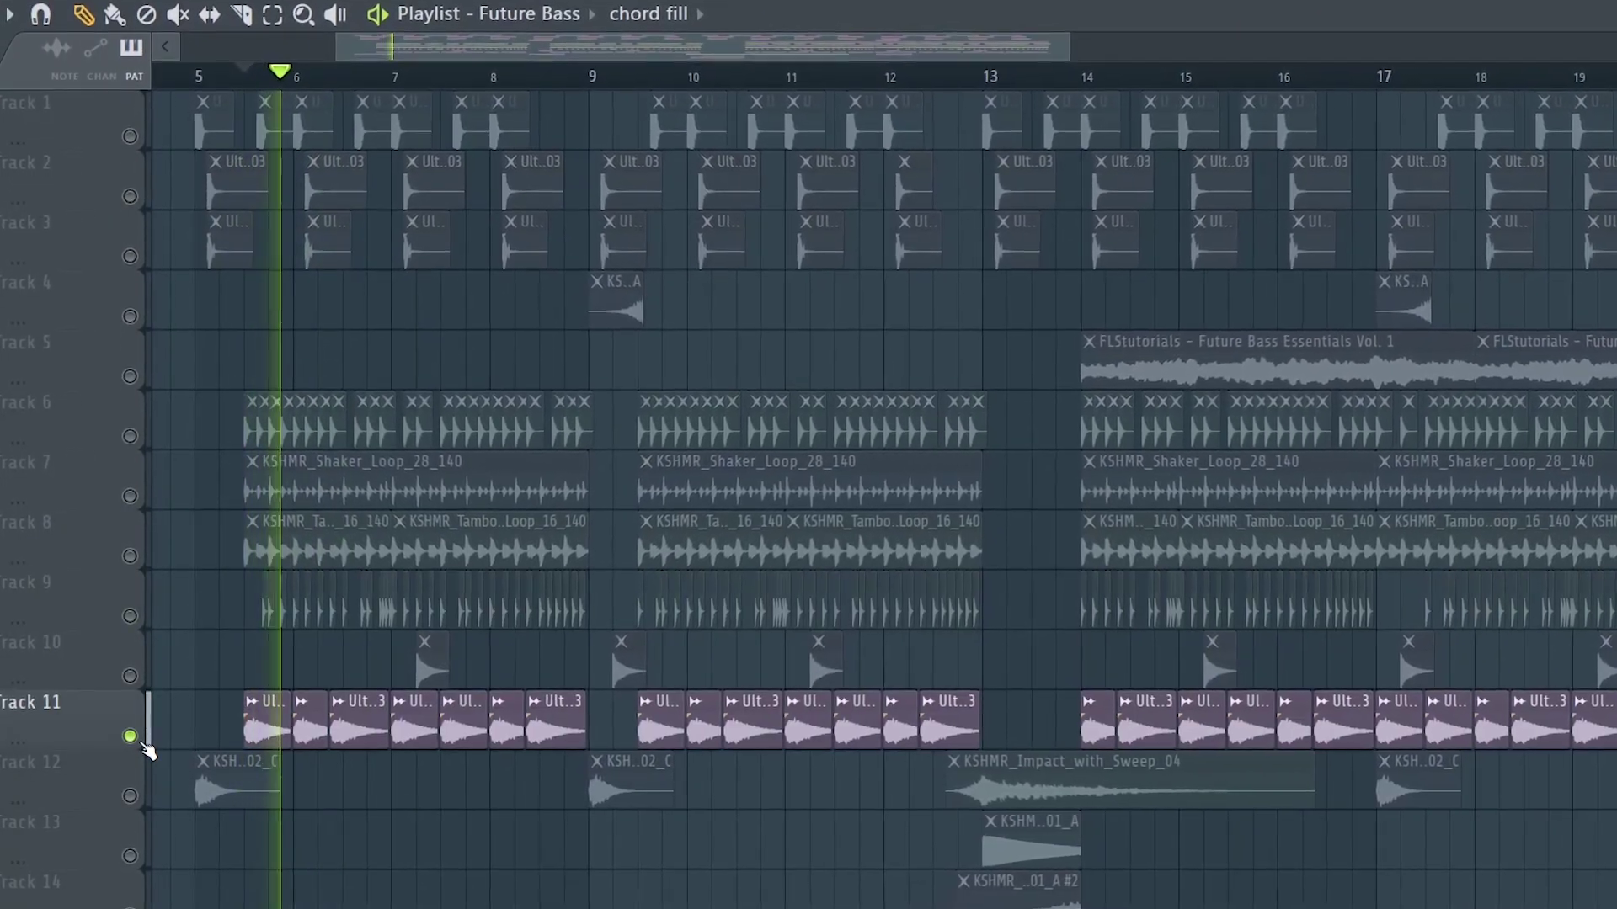
{"action": "right_click", "coordinate": [135, 798]}
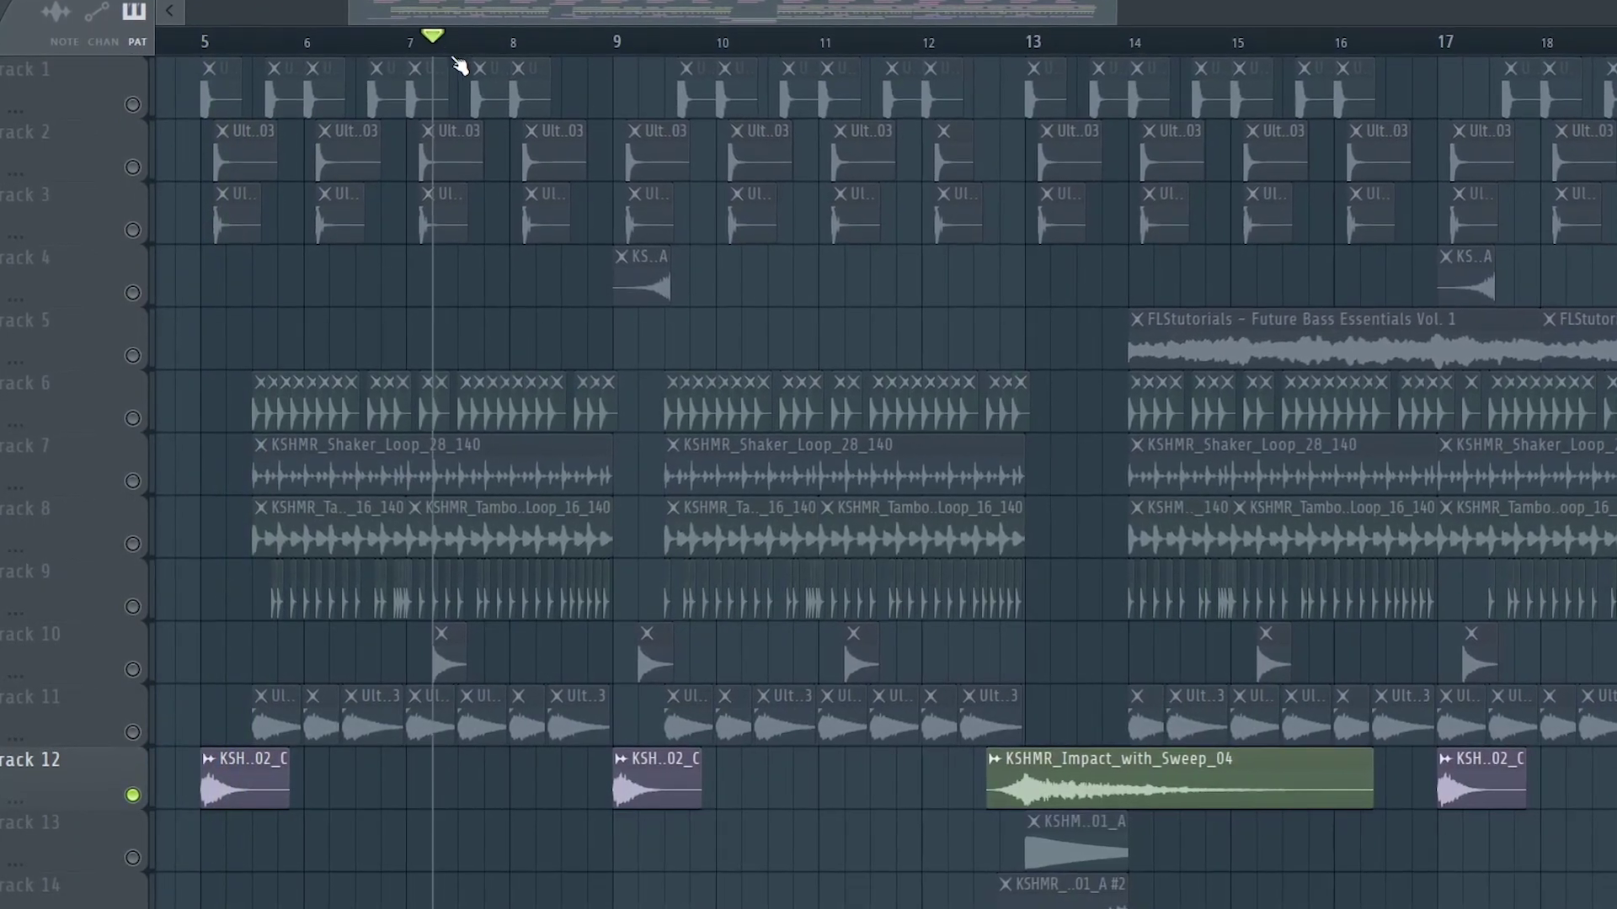
{"action": "right_click", "coordinate": [132, 670]}
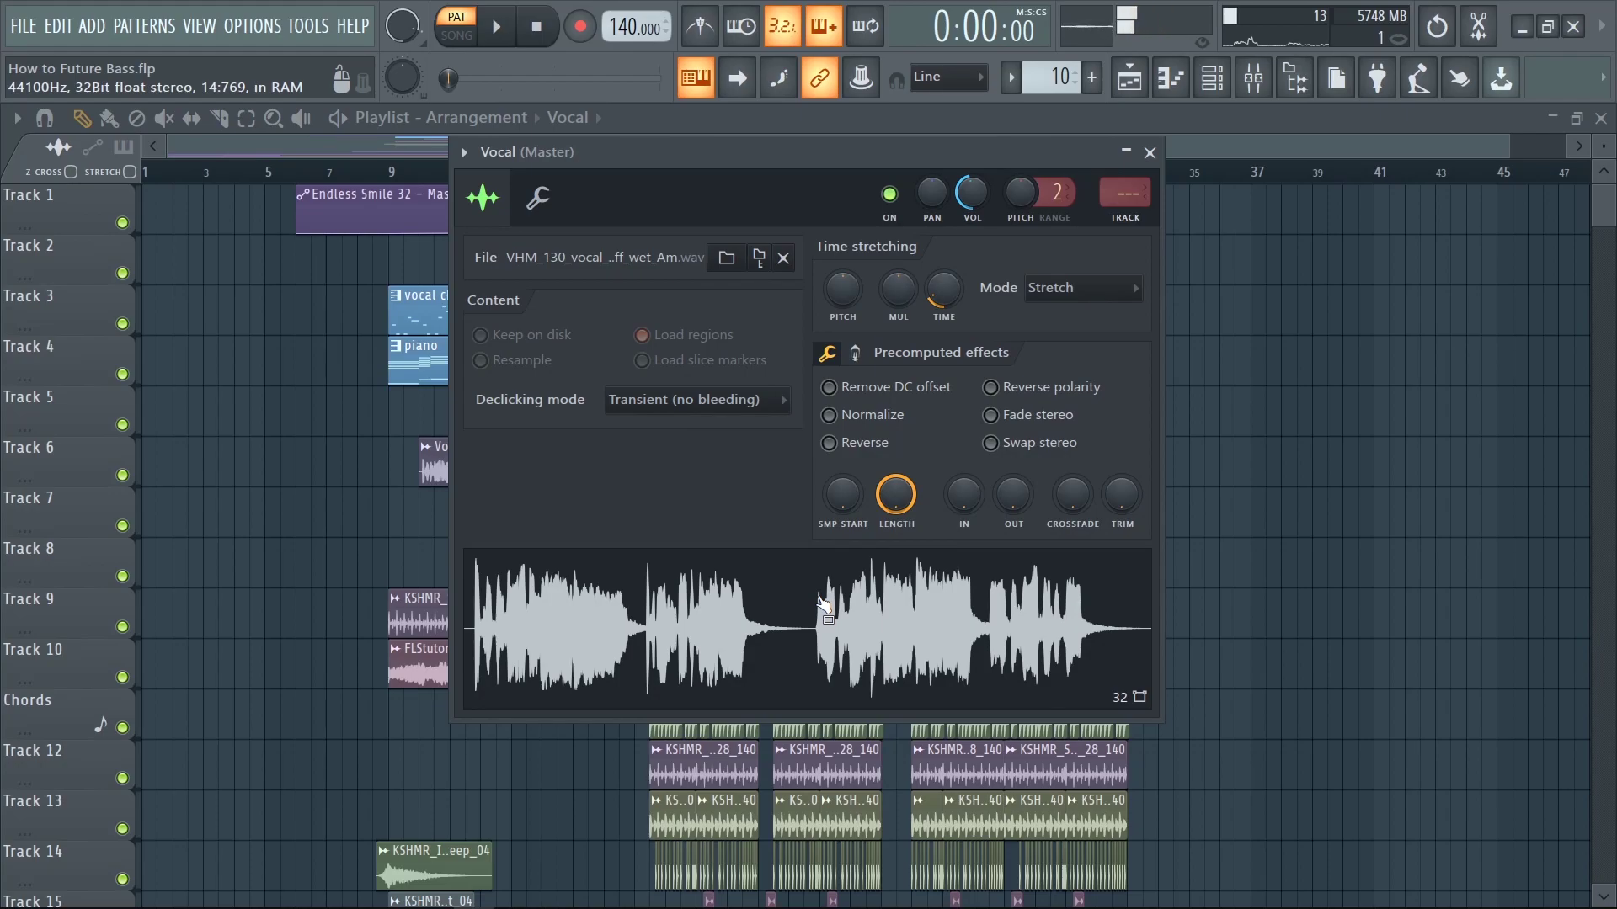
Drop the VHM_130 vocal sample onto Slicex, auto-slicing it into 34 slices.
{"action": "left_click_drag", "start_coordinate": [823, 605], "coordinate": [258, 328]}
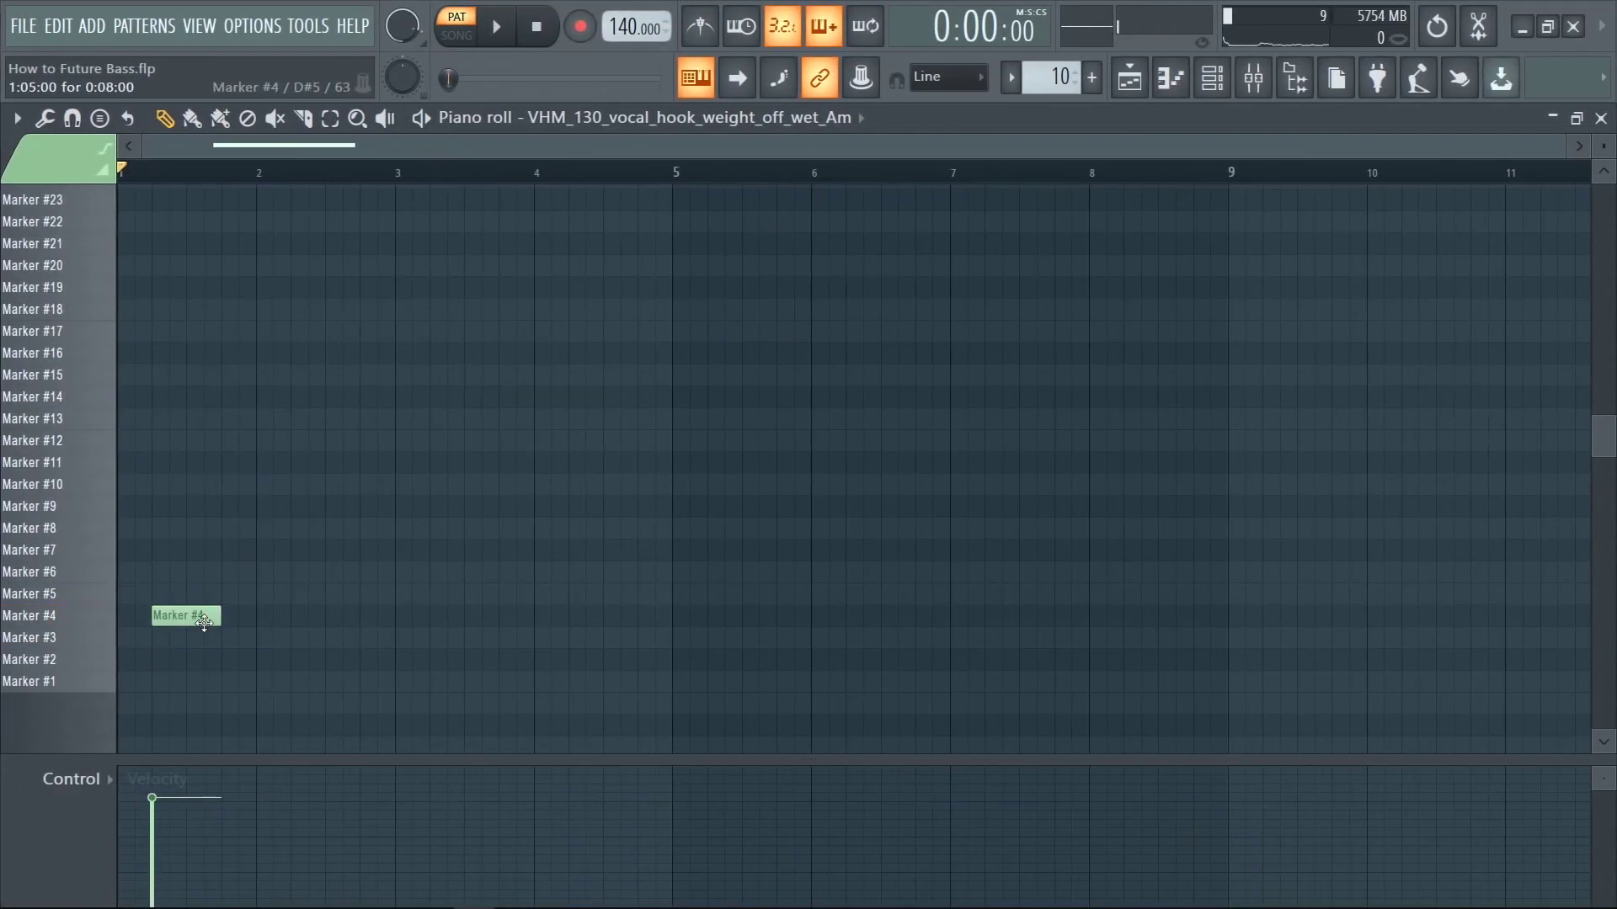
Record a slice note, play the chops, and move the top note up to Marker #29.
{"action": "key", "text": "c"}
{"action": "scroll", "coordinate": [192, 606], "scroll_direction": "up", "scroll_amount": 3}
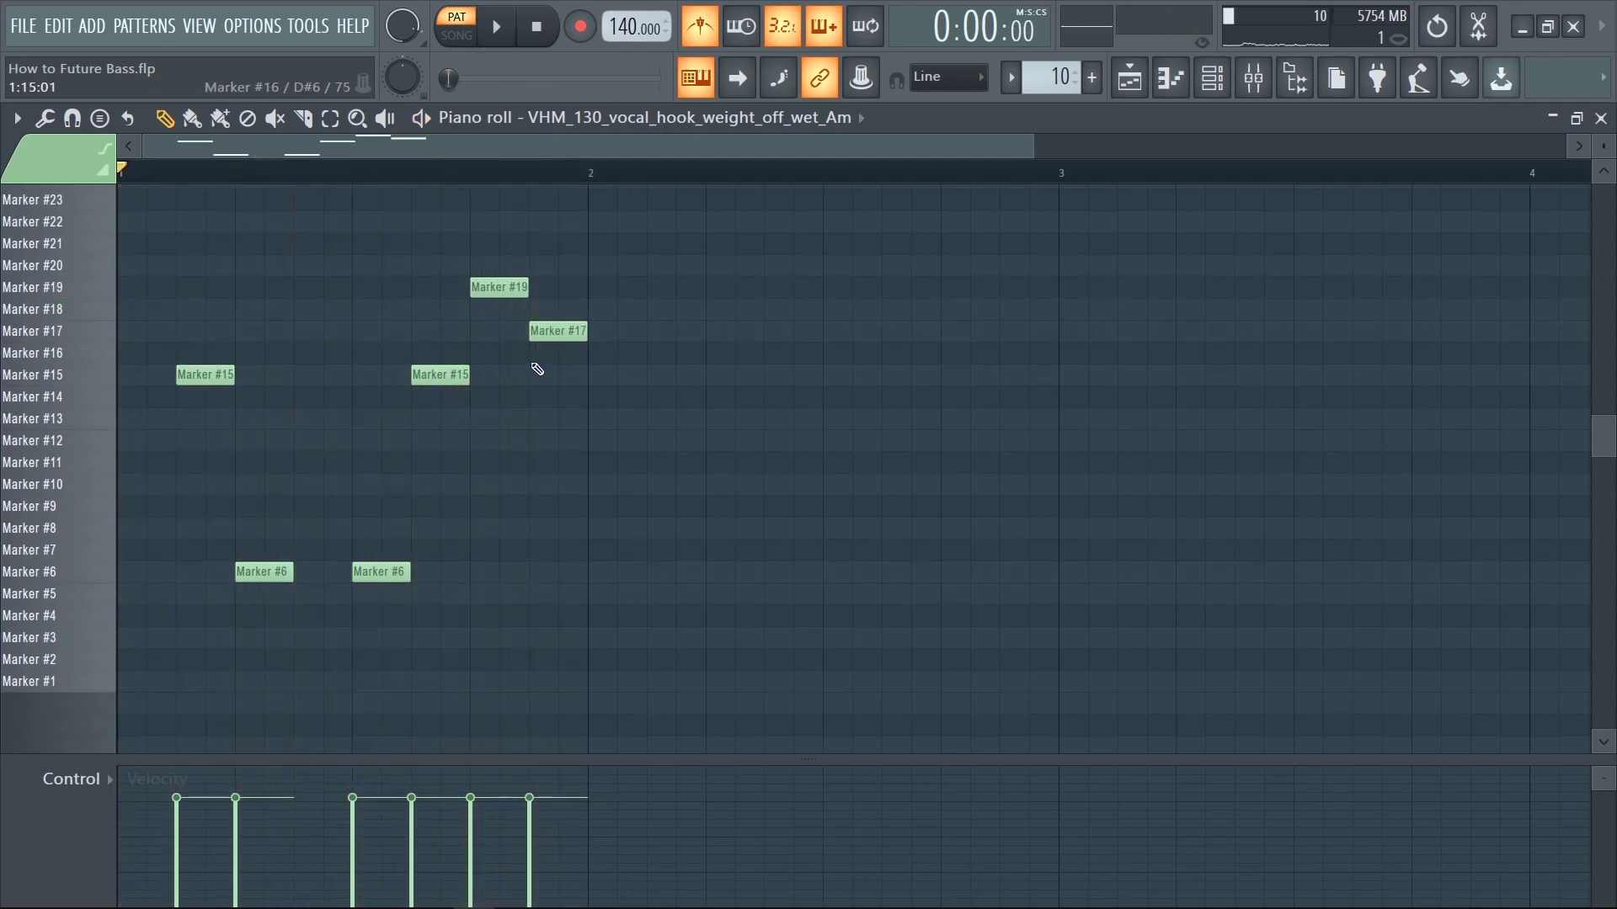
{"action": "scroll", "coordinate": [624, 408], "scroll_direction": "down", "scroll_amount": 3}
{"action": "key", "text": "space"}
{"action": "key", "text": "space"}
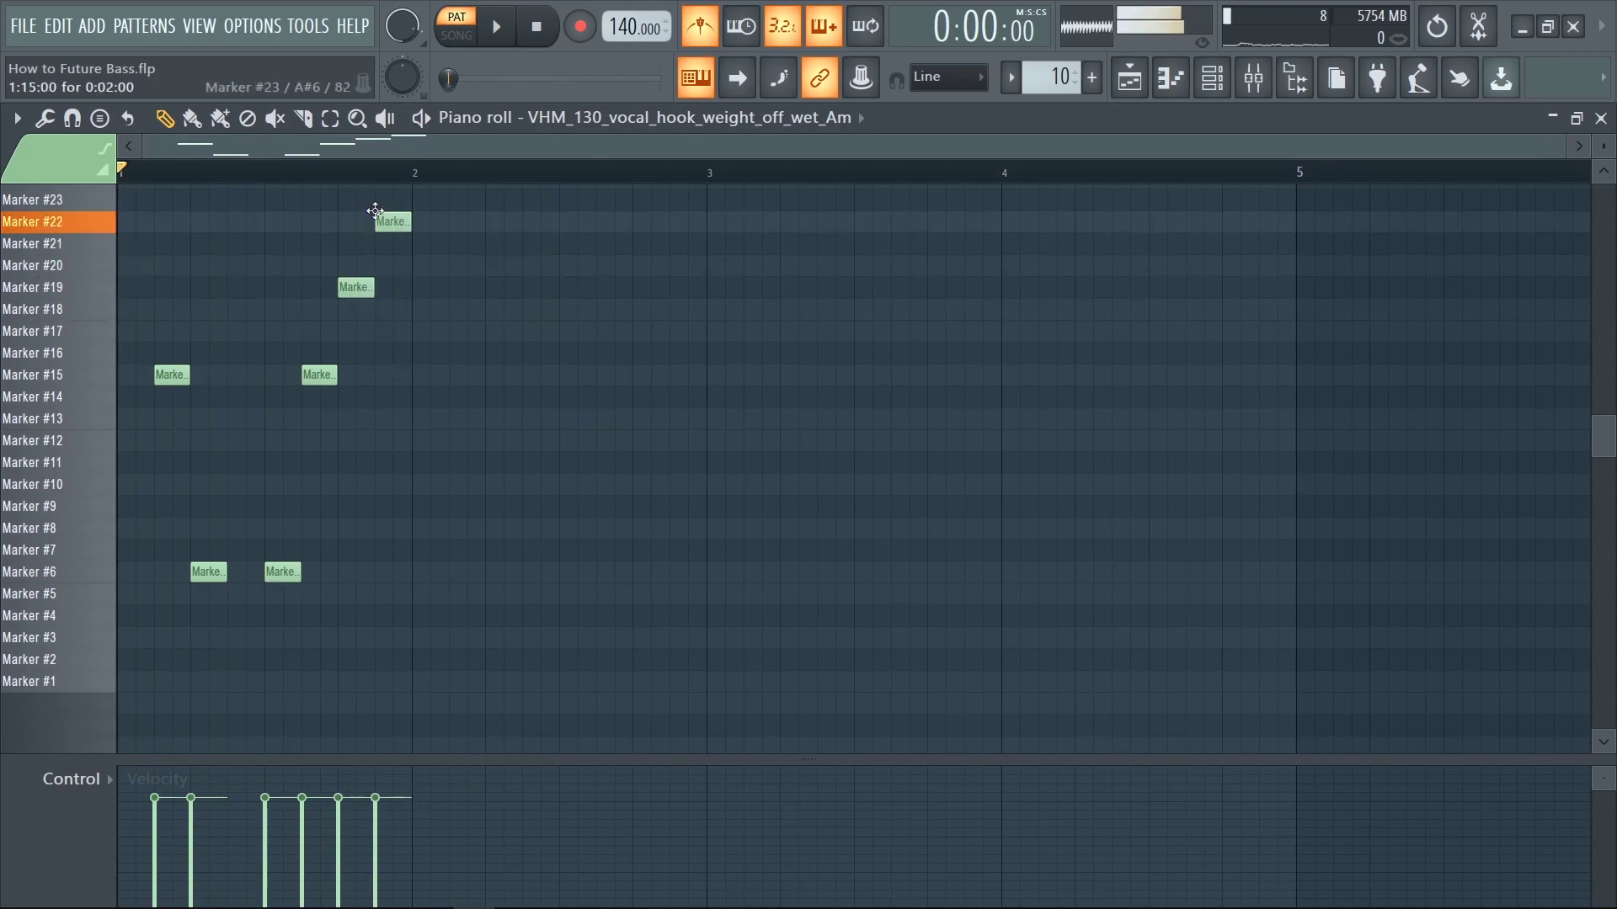
{"action": "mouse_move", "coordinate": [376, 210]}
{"action": "left_mouse_down"}
{"action": "mouse_move", "coordinate": [371, 169]}
{"action": "mouse_move", "coordinate": [381, 226]}
{"action": "left_mouse_up"}
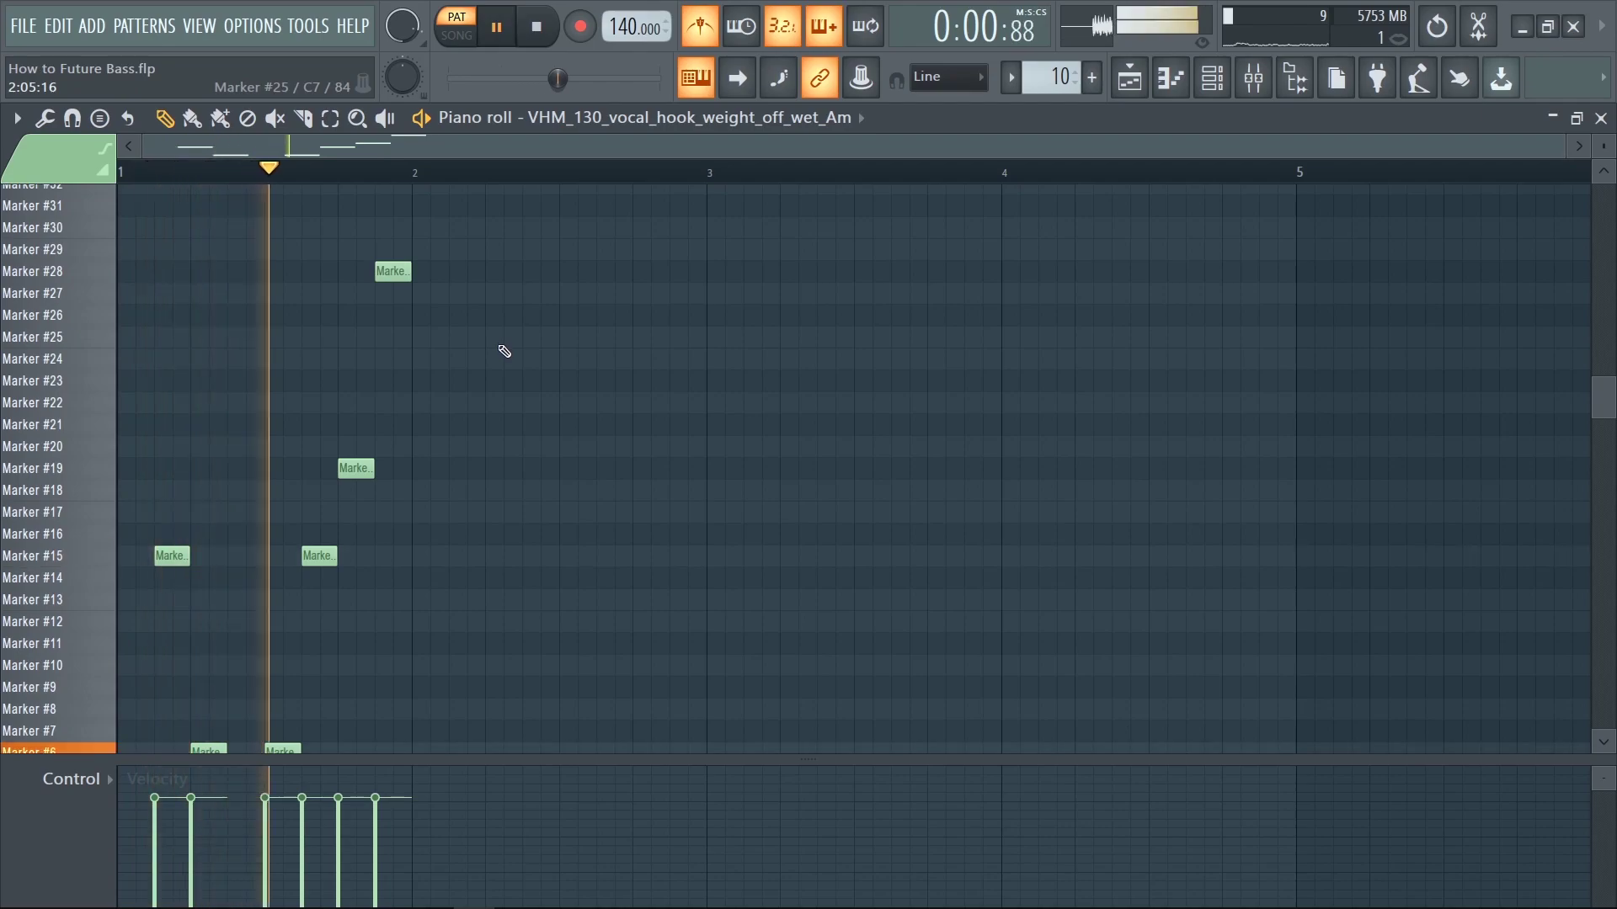
{"action": "key", "text": "space"}
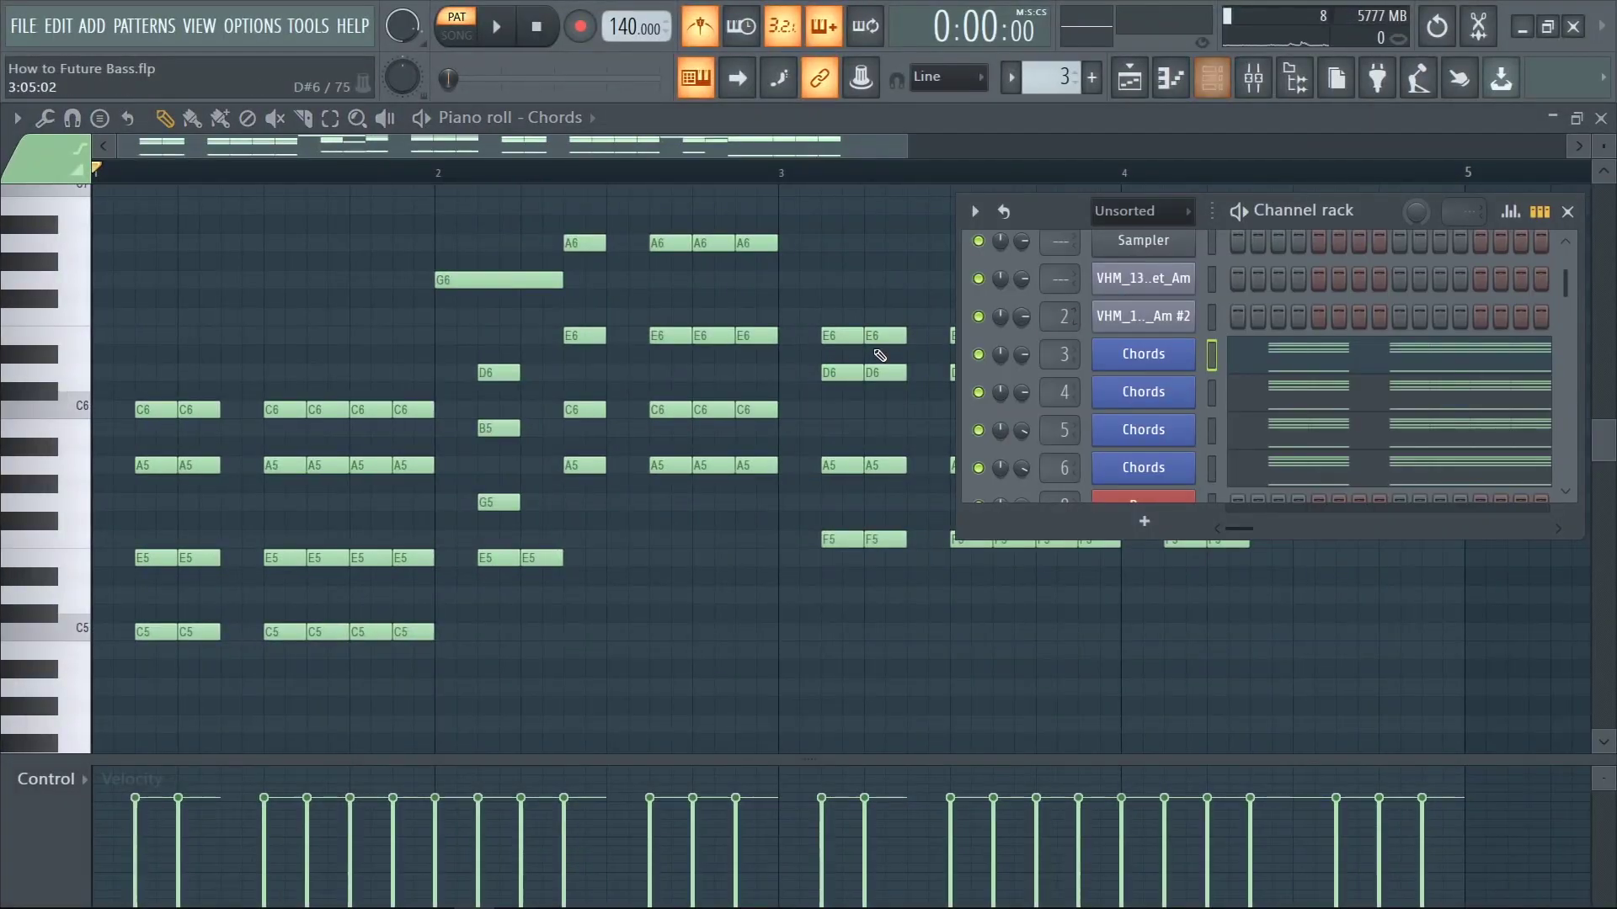
Hide the channel list, select Chords layers 4, 5 and 6, and play the progression.
{"action": "left_click", "coordinate": [1211, 87]}
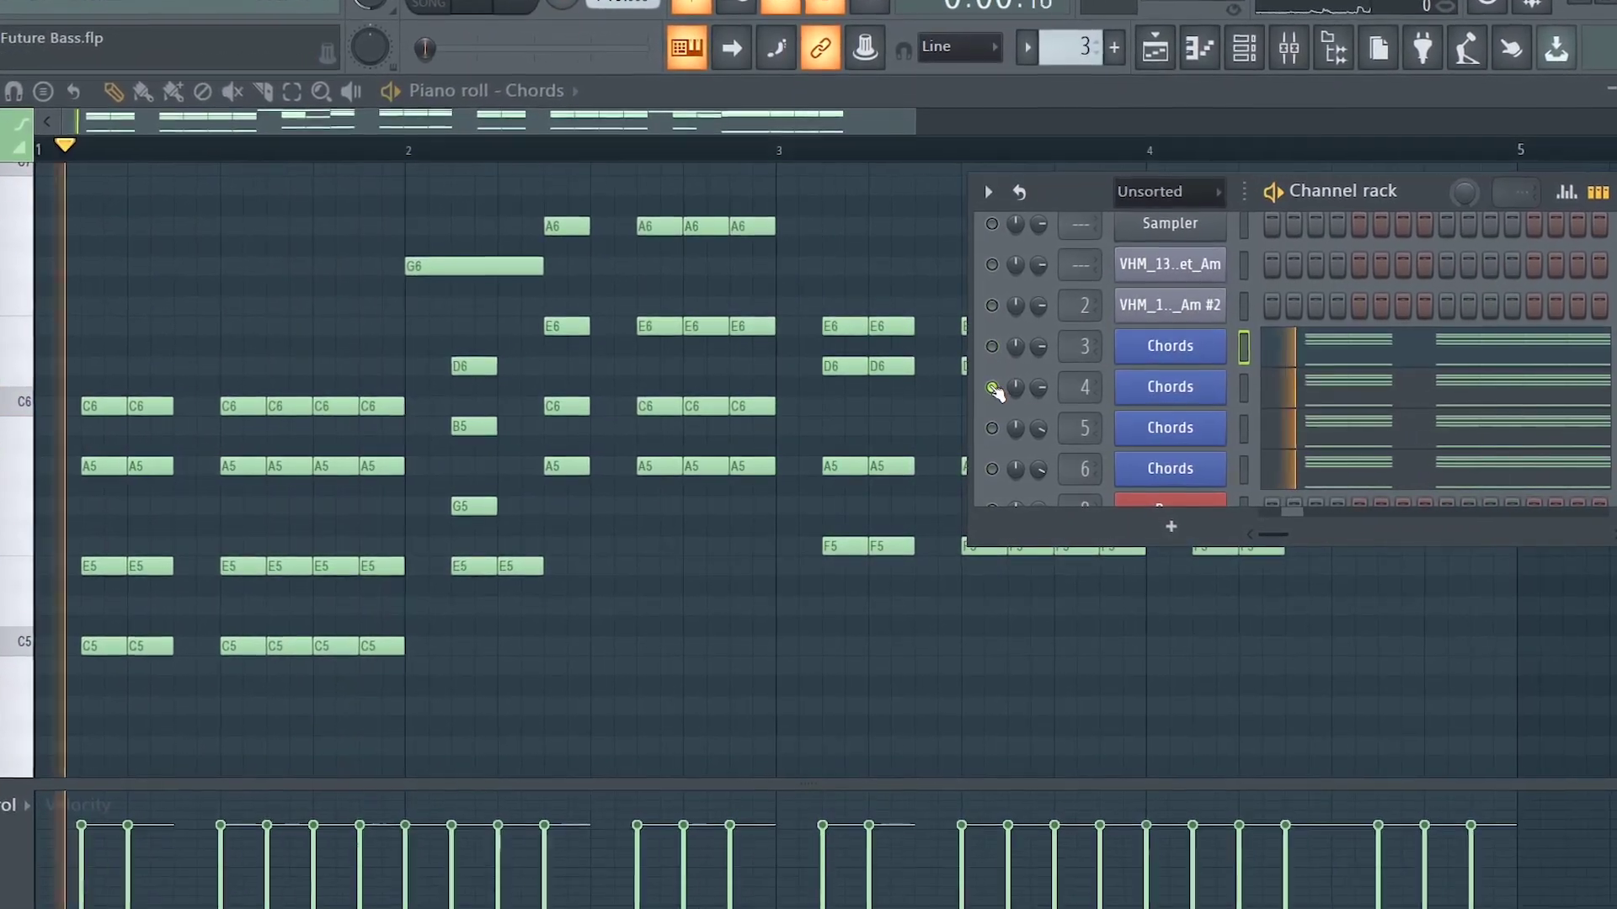
{"action": "left_click", "coordinate": [987, 390]}
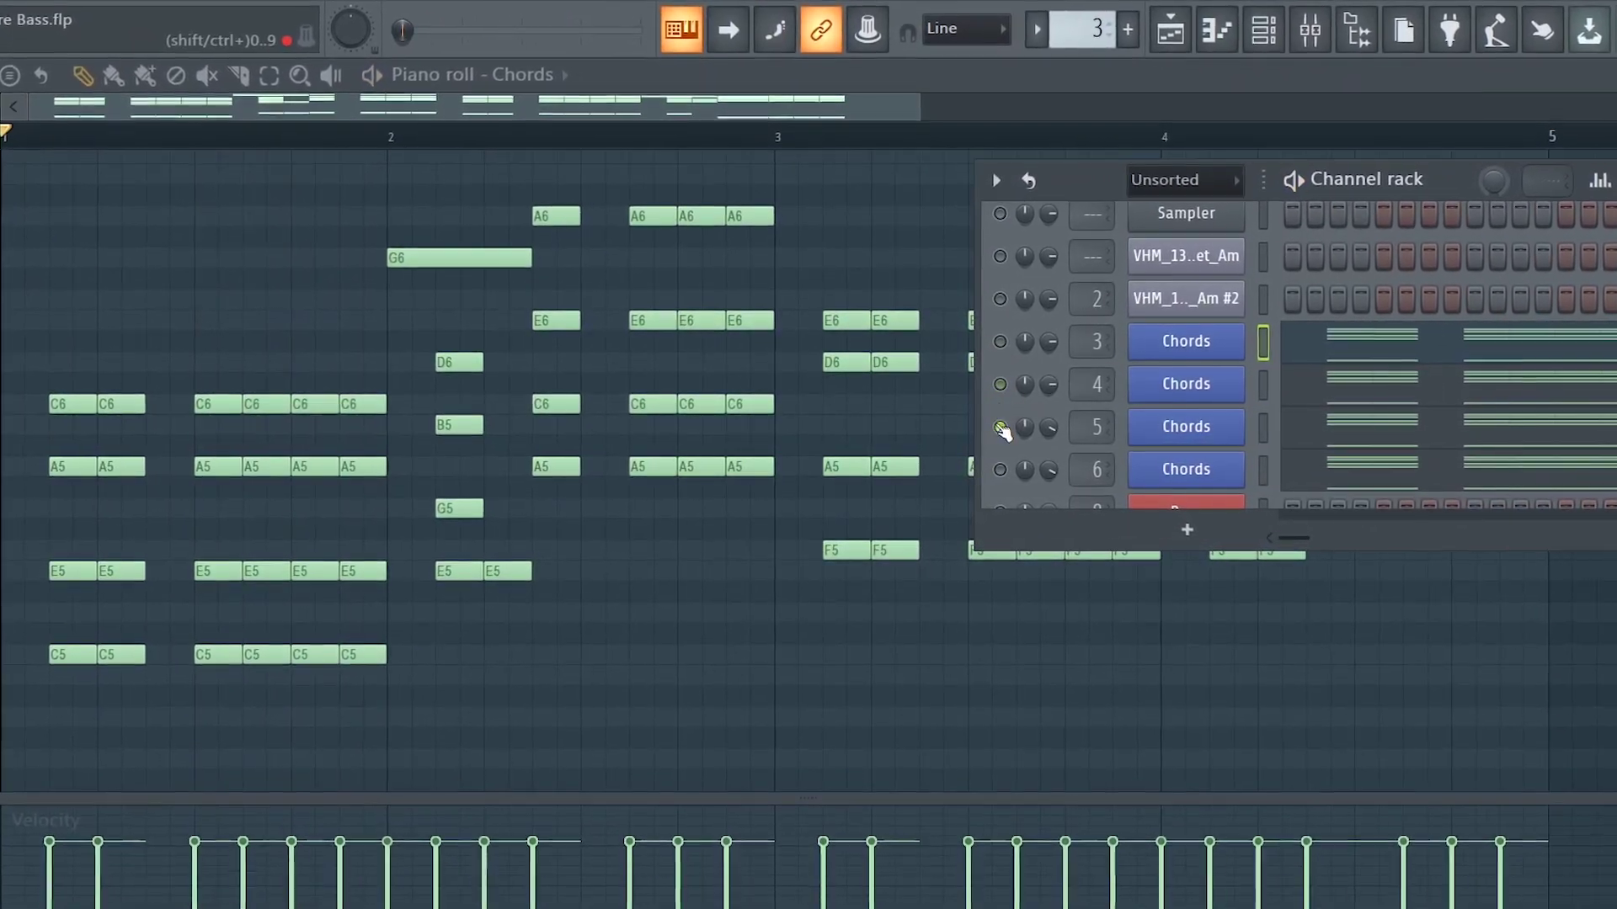
{"action": "left_click", "coordinate": [994, 428]}
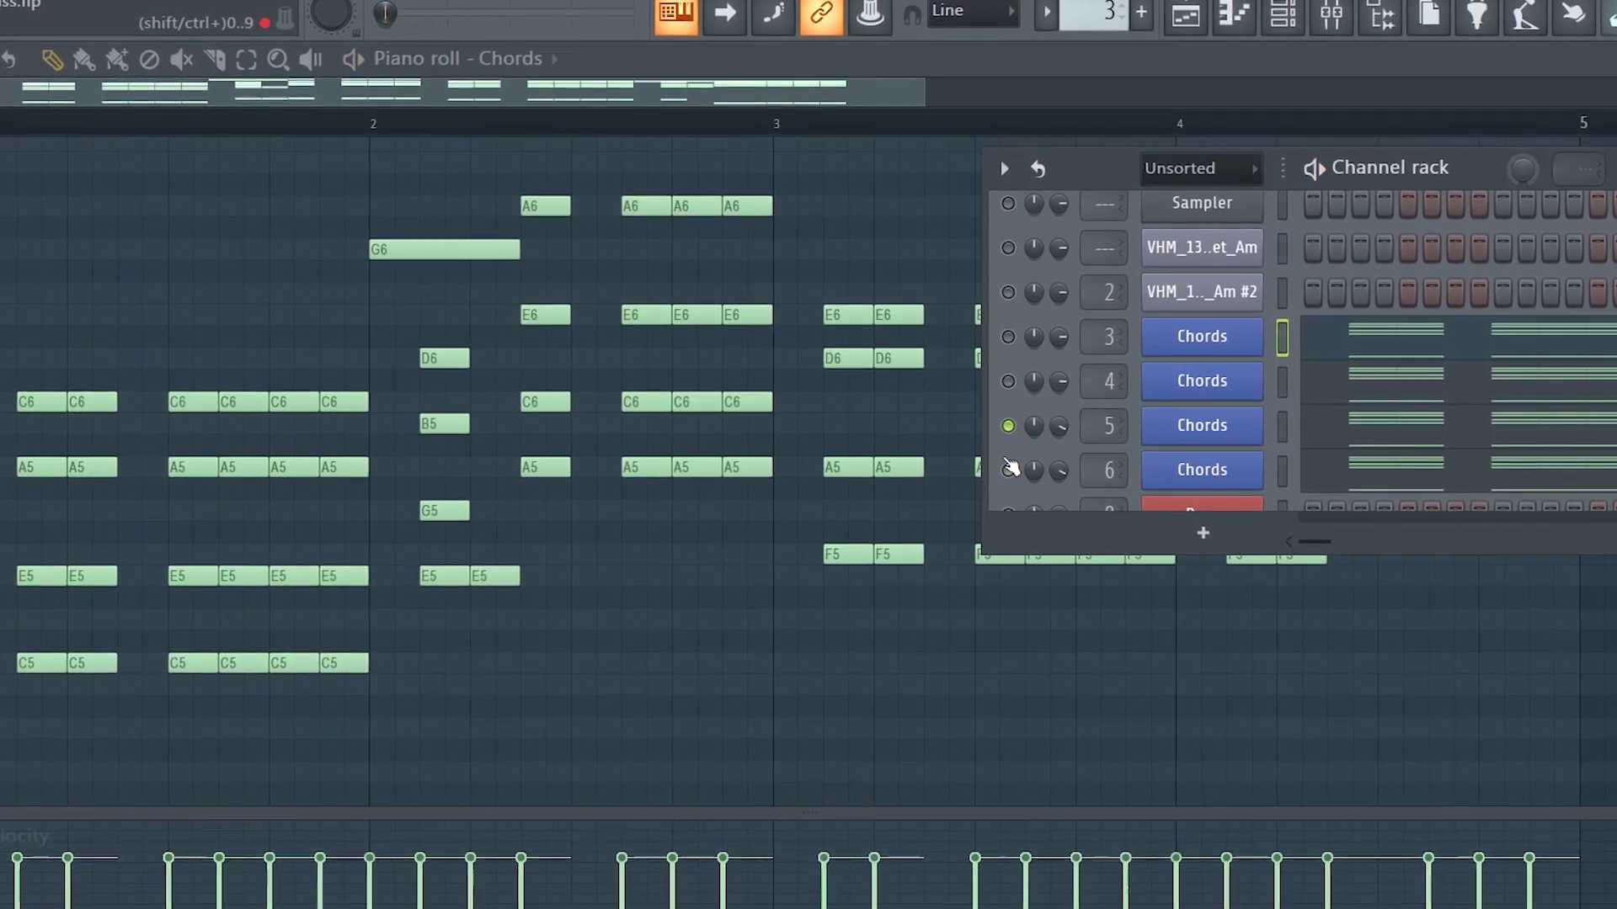
{"action": "left_click", "coordinate": [1002, 470]}
{"action": "key", "text": "space"}
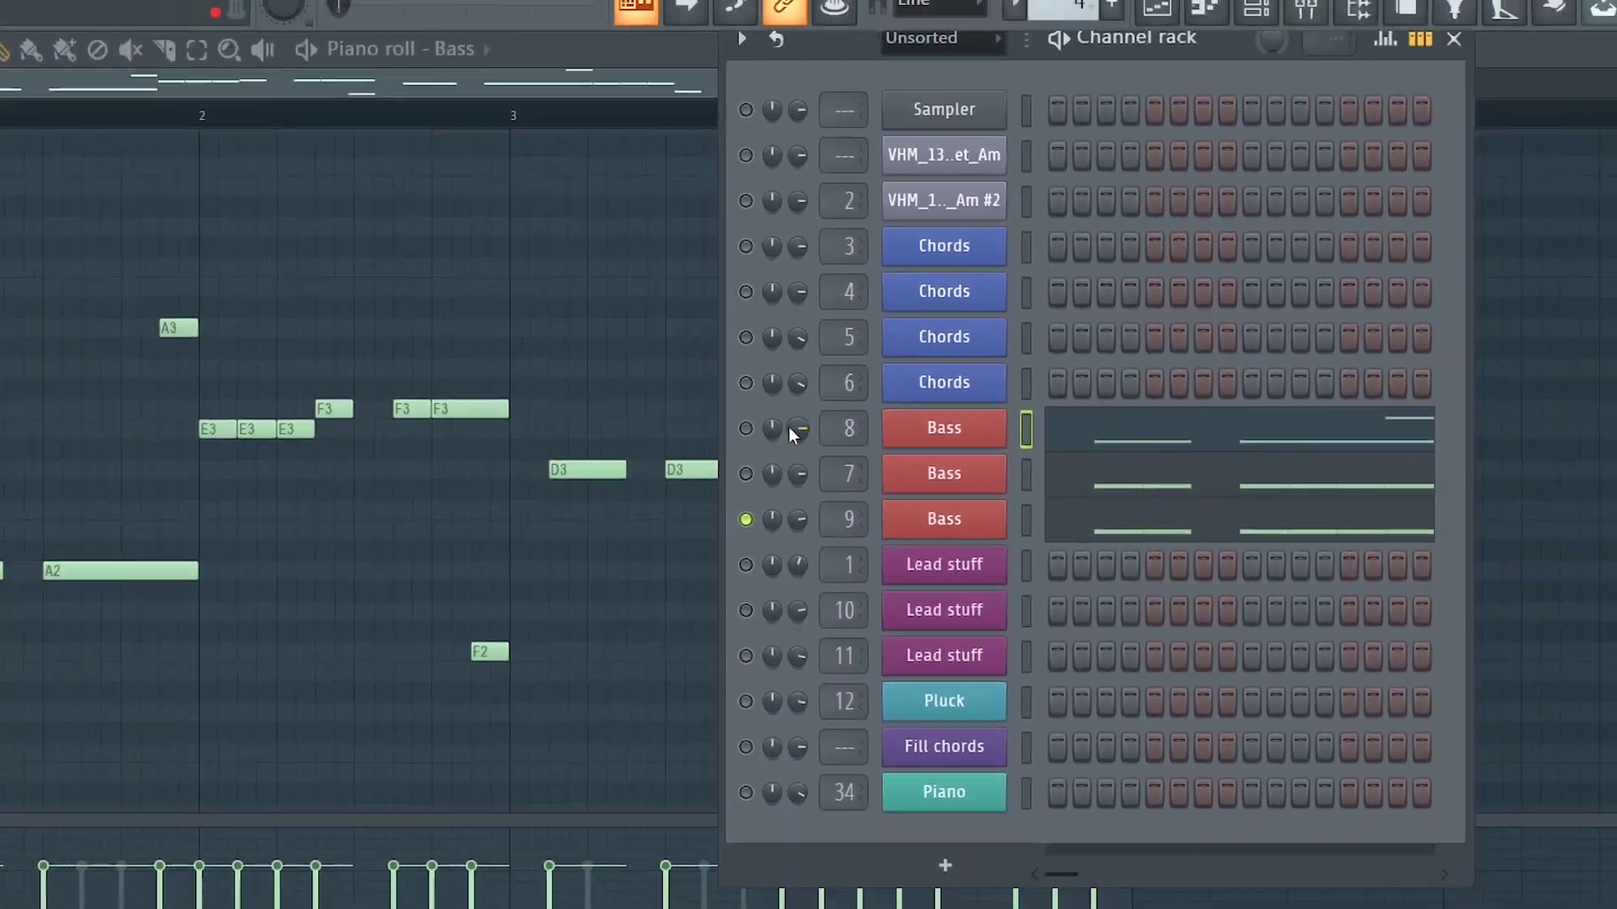
Select the first Bass channel and move the channel list aside to reveal the bass notes.
{"action": "left_click", "coordinate": [622, 412]}
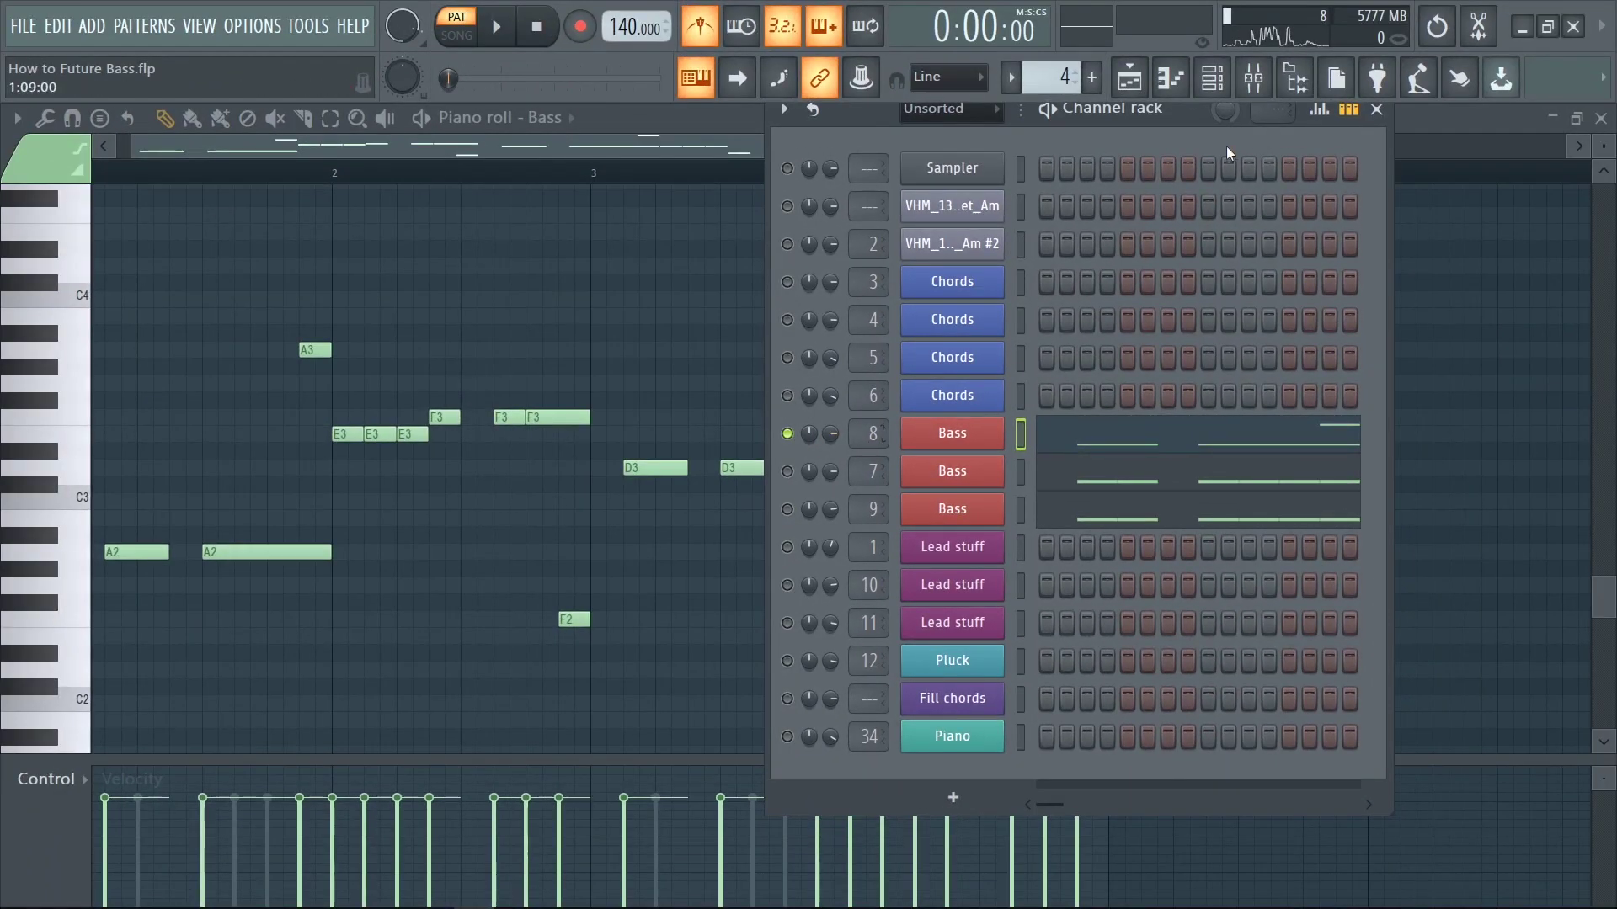
{"action": "left_click_drag", "start_coordinate": [1176, 116], "coordinate": [1381, 128]}
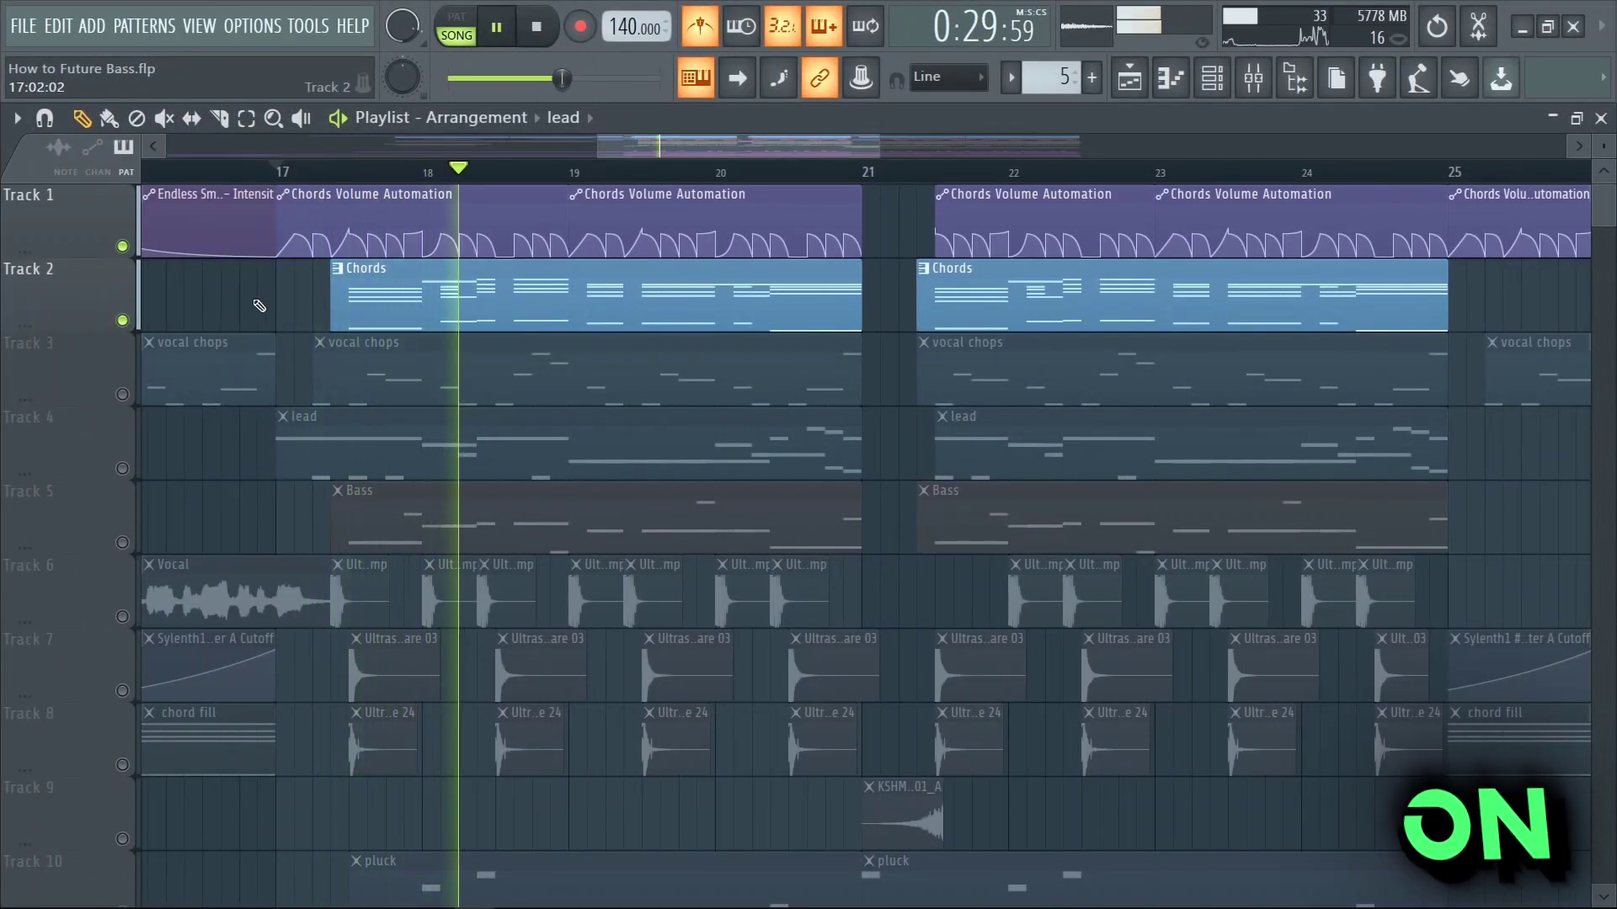
Mute and unmute Track 1's Chords Volume Automation to compare the chords.
{"action": "left_click", "coordinate": [122, 247]}
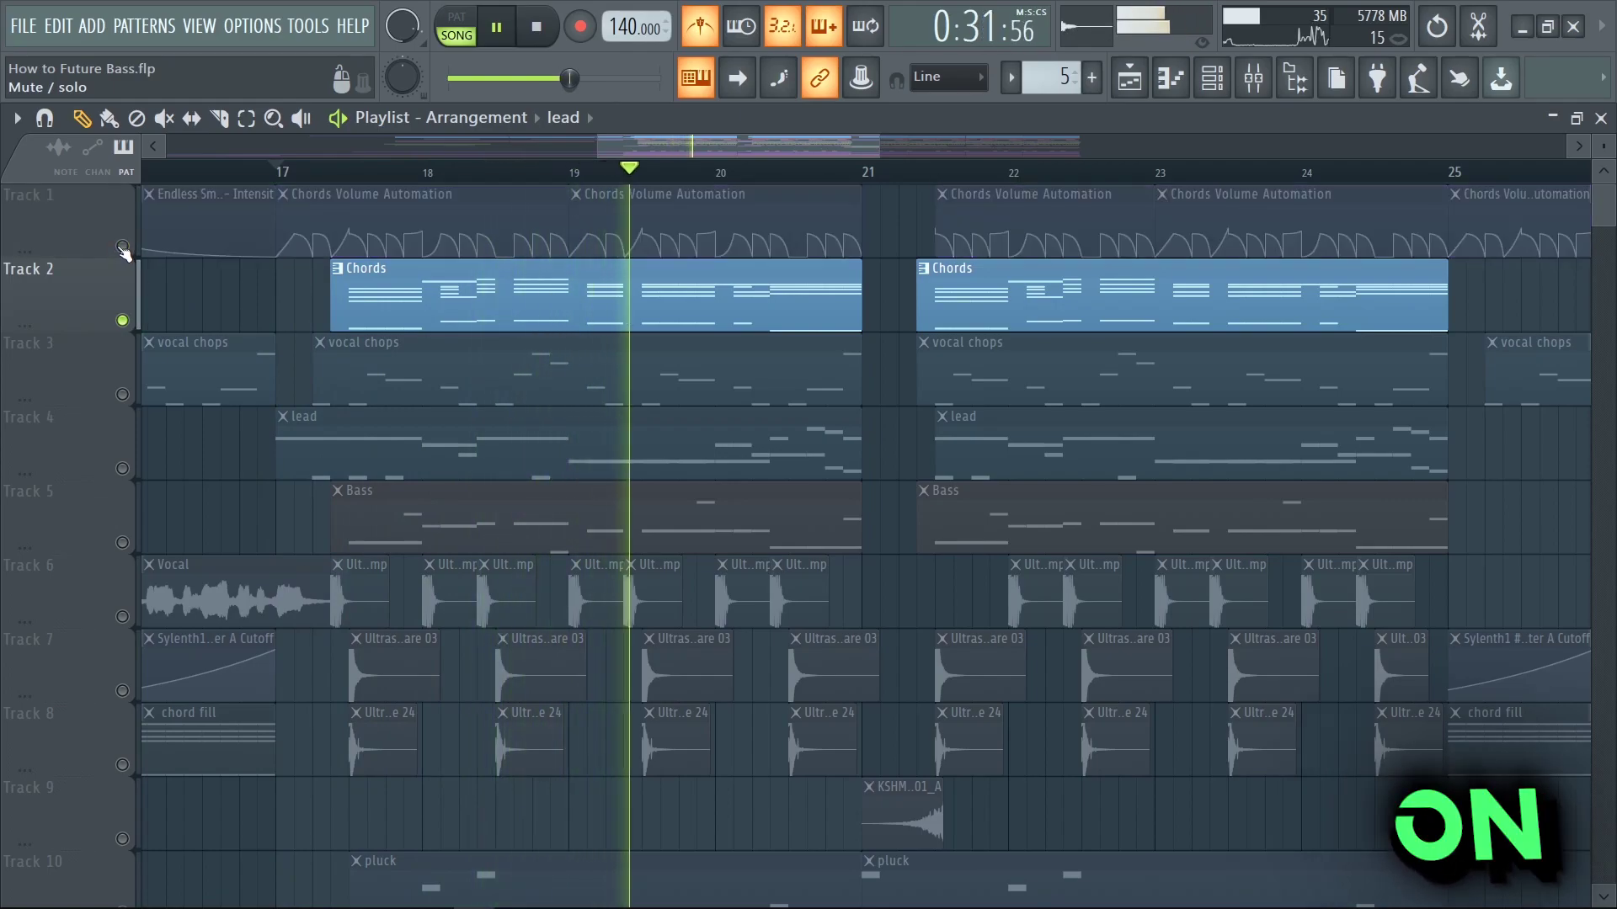
{"action": "left_click", "coordinate": [123, 247]}
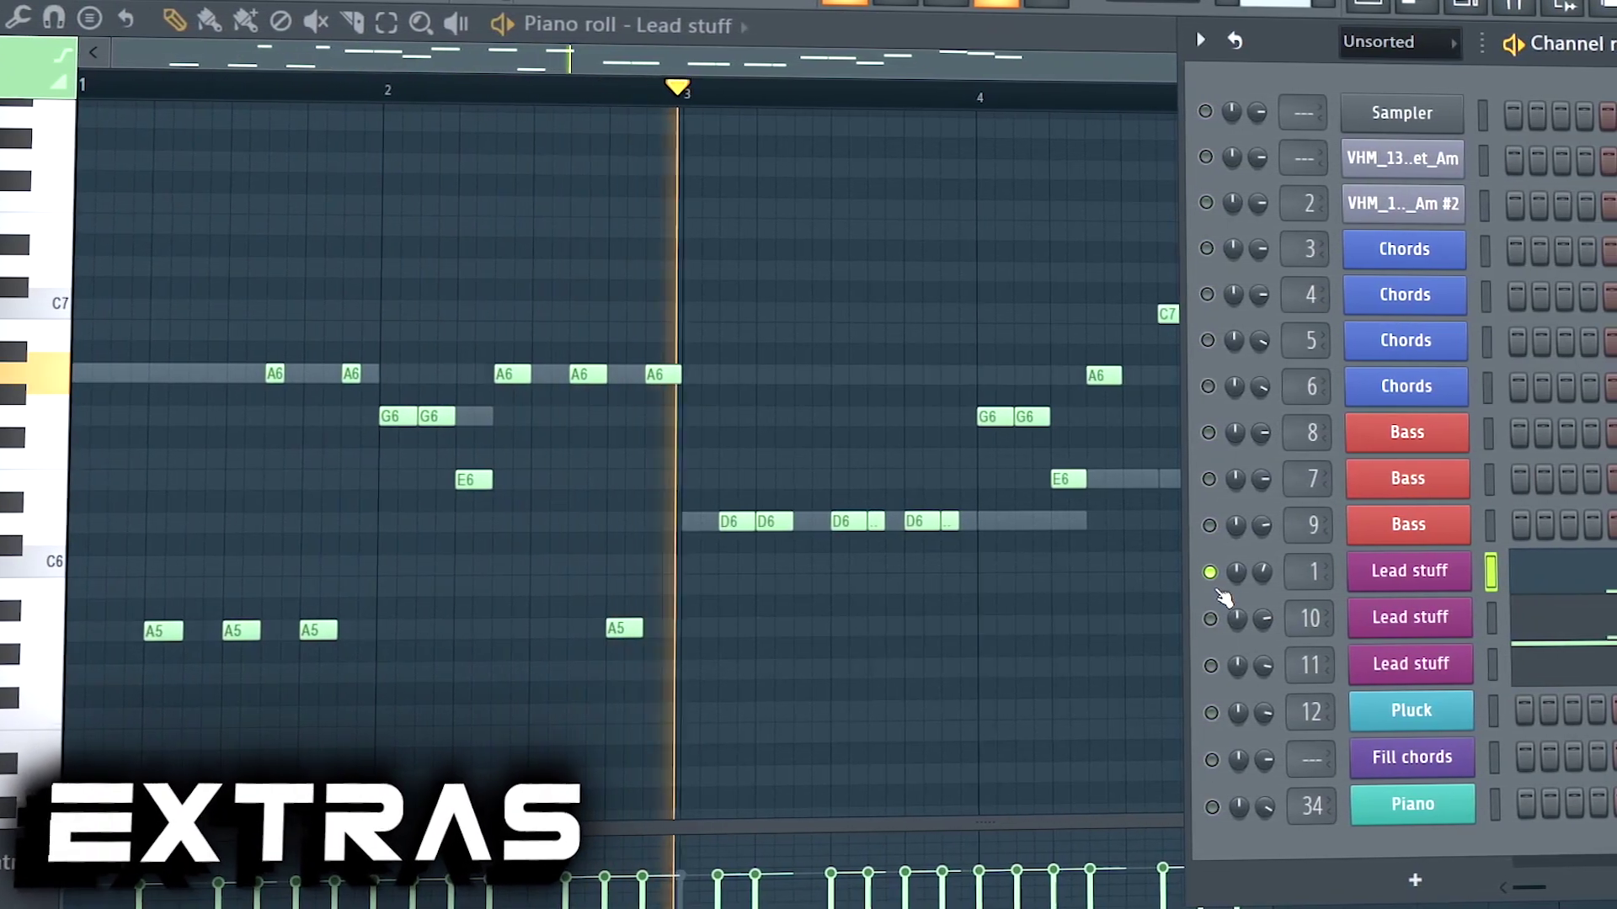
Stop playback and open the second Lead stuff channel in the piano roll.
{"action": "key", "text": "space"}
{"action": "right_click", "coordinate": [1356, 589]}
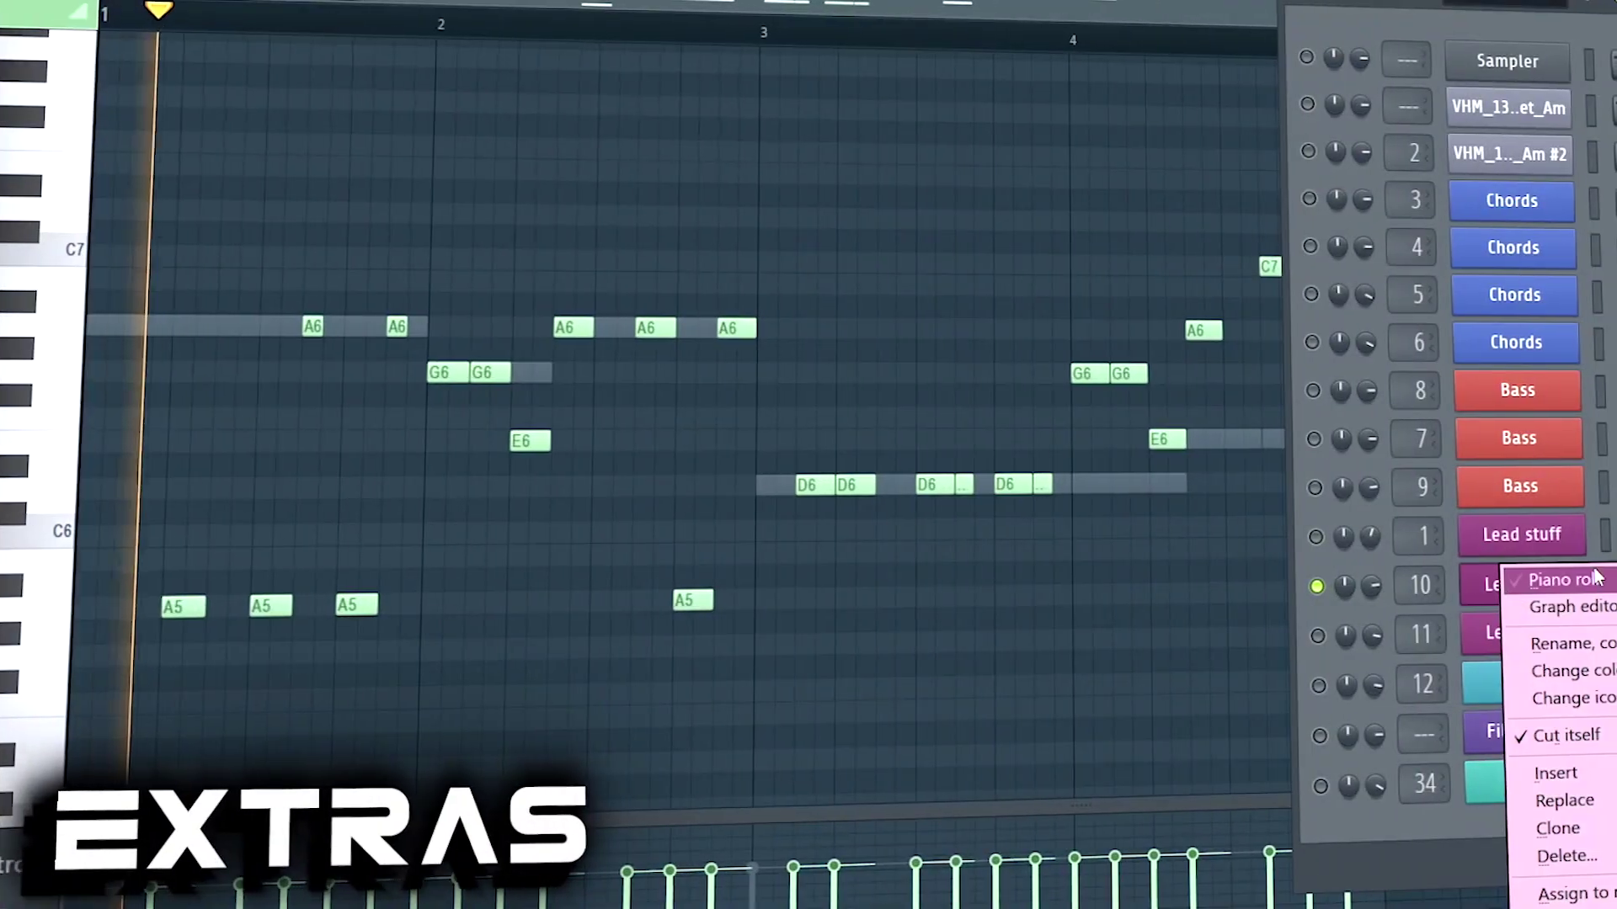
{"action": "left_click", "coordinate": [1470, 608]}
Select the third Lead stuff channel and open its A6–B5 melody in the piano roll.
{"action": "key", "text": "F6"}
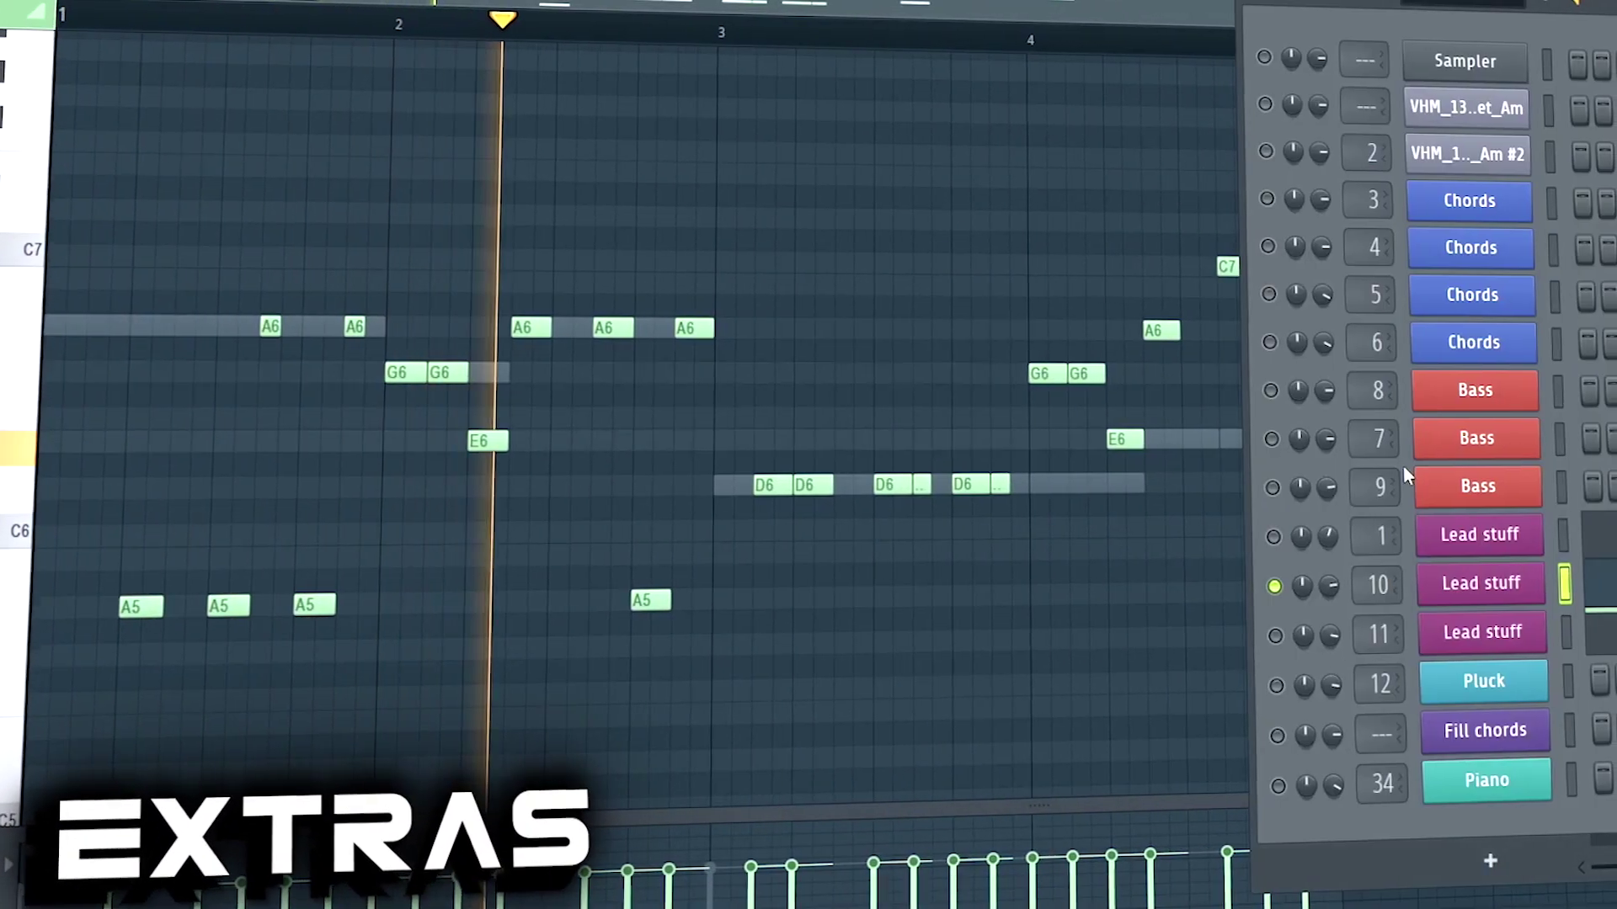
{"action": "key", "text": "space"}
{"action": "left_click", "coordinate": [1244, 635]}
{"action": "right_click", "coordinate": [1246, 655]}
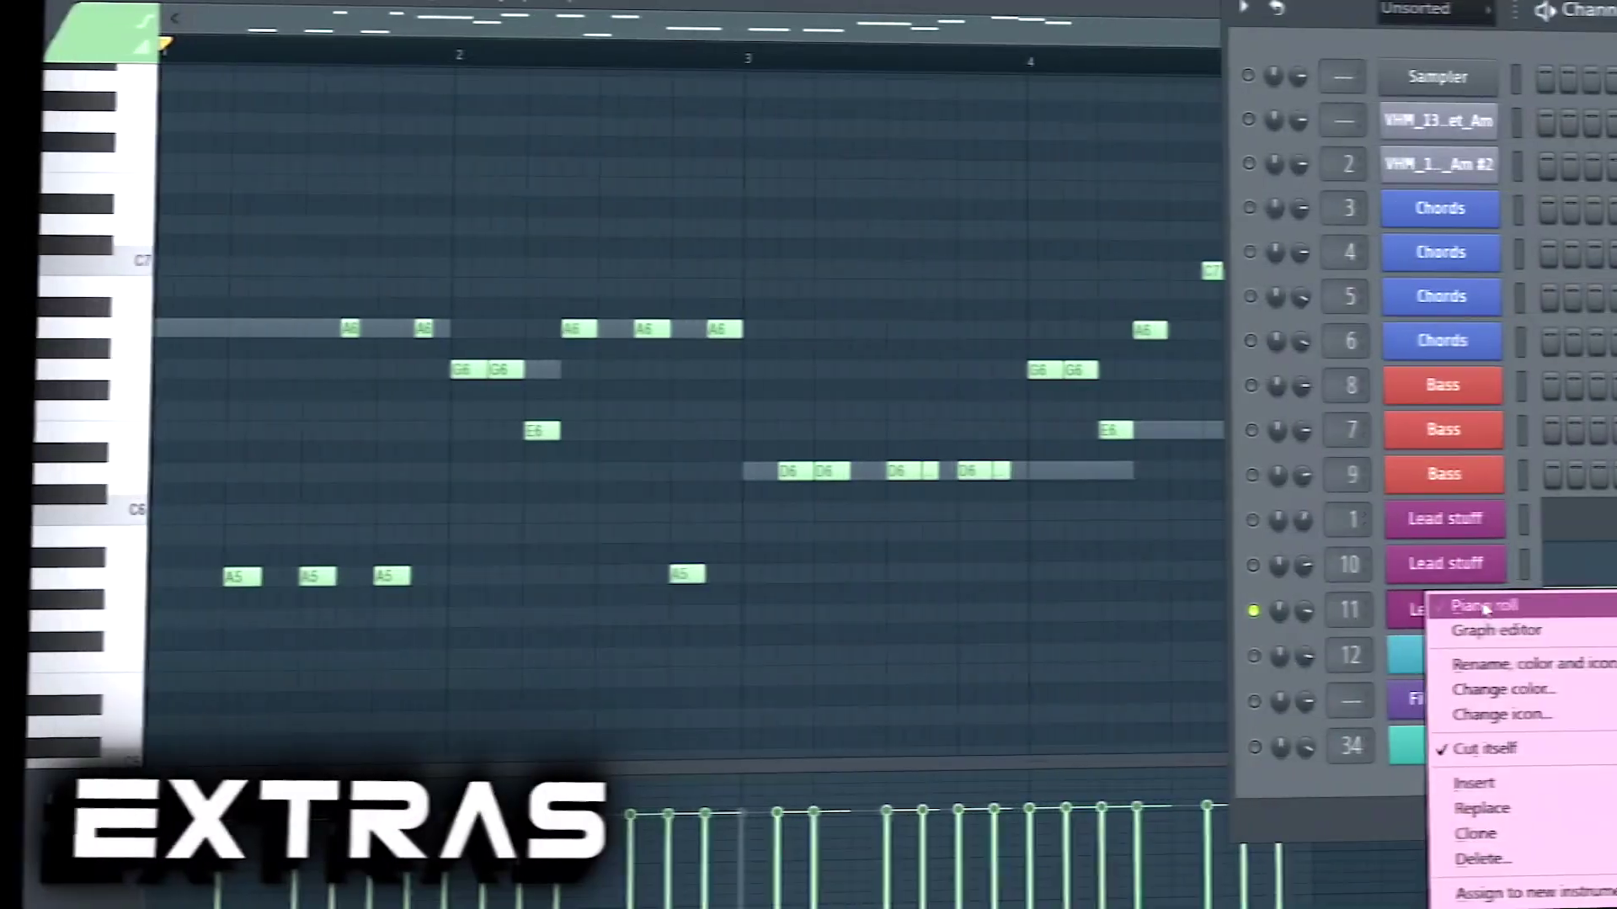
{"action": "left_click", "coordinate": [1313, 606]}
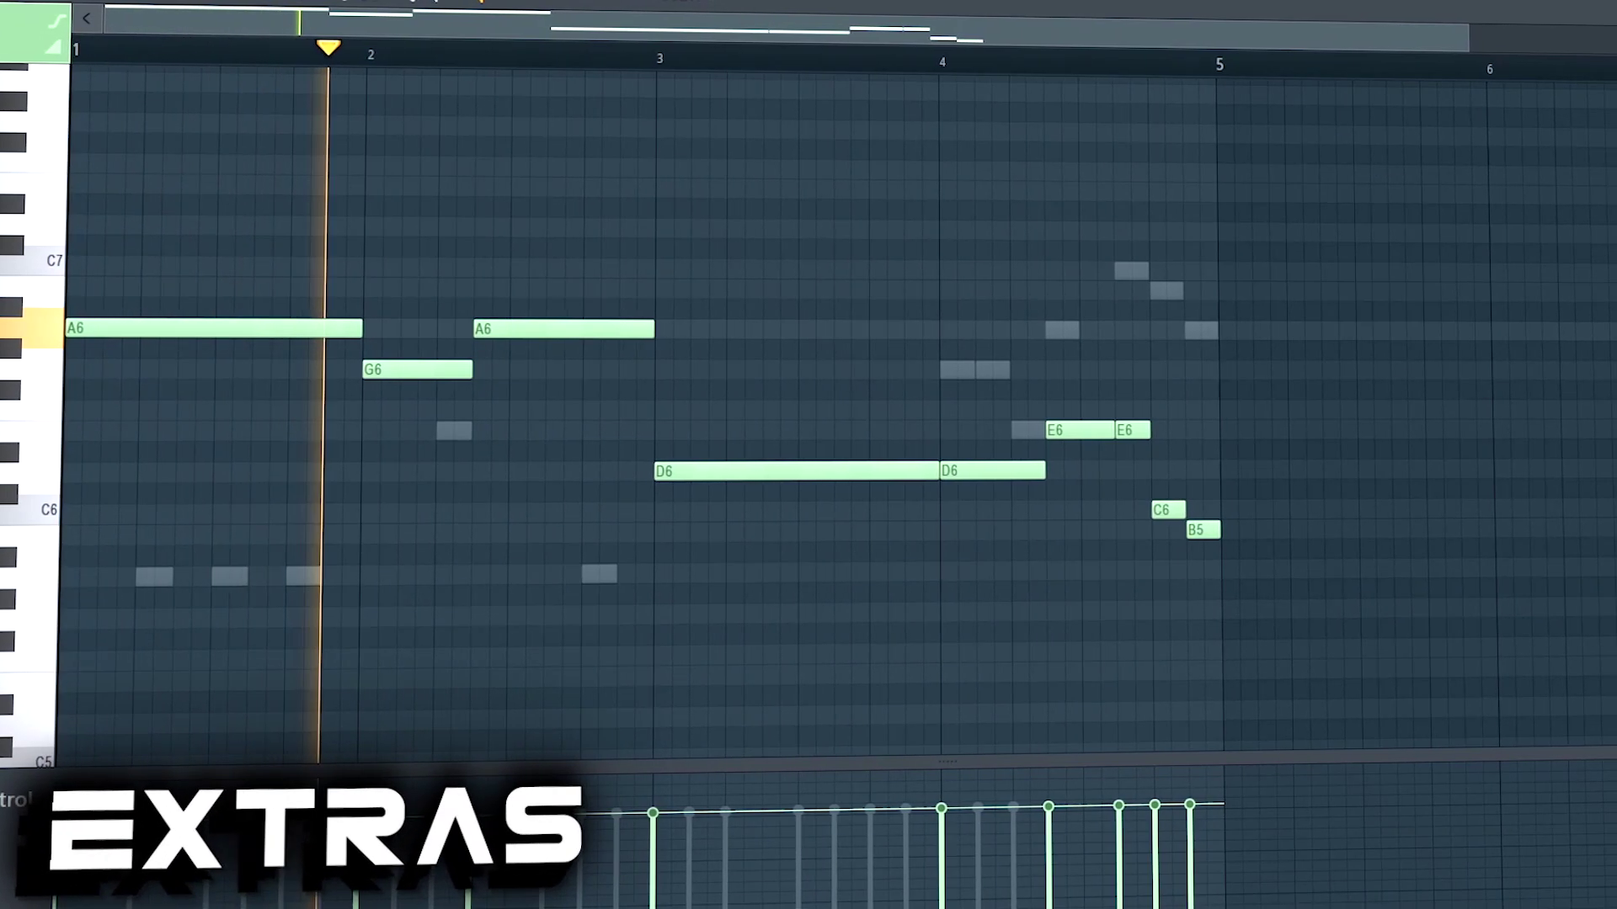